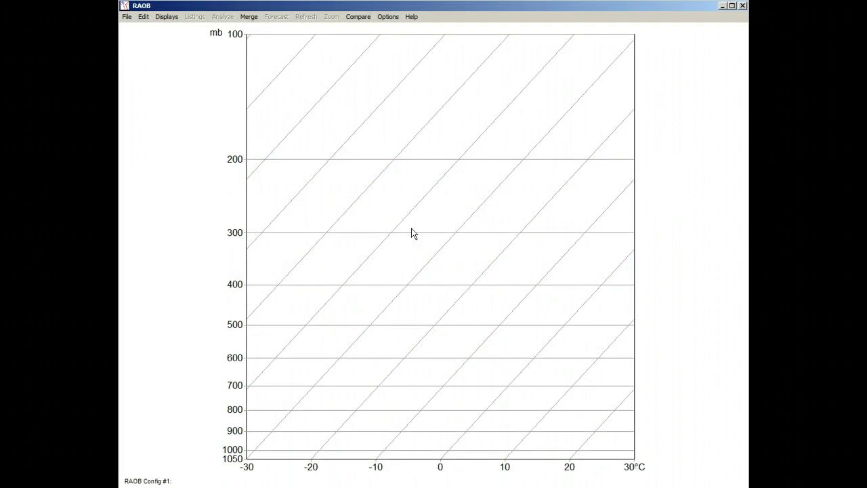
- Open Diagram Options from the Options menu, close it, then reopen Sounding Diagram Options from the chart
left_click(389, 17)
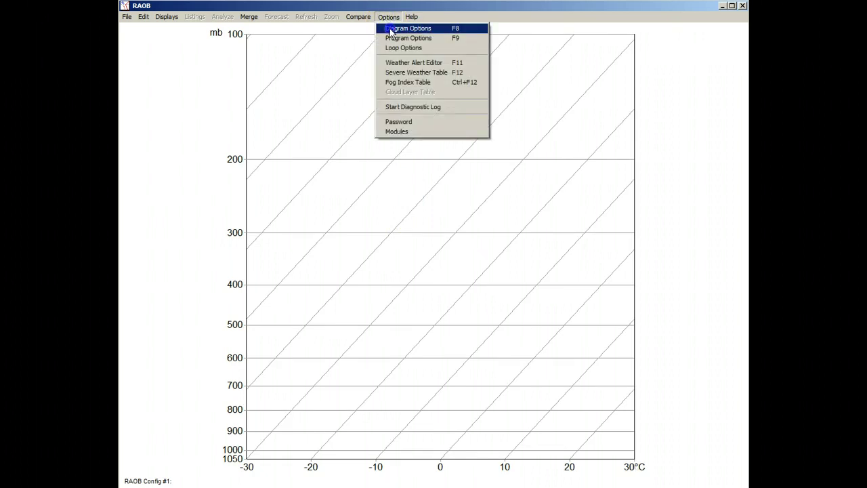
left_click(390, 28)
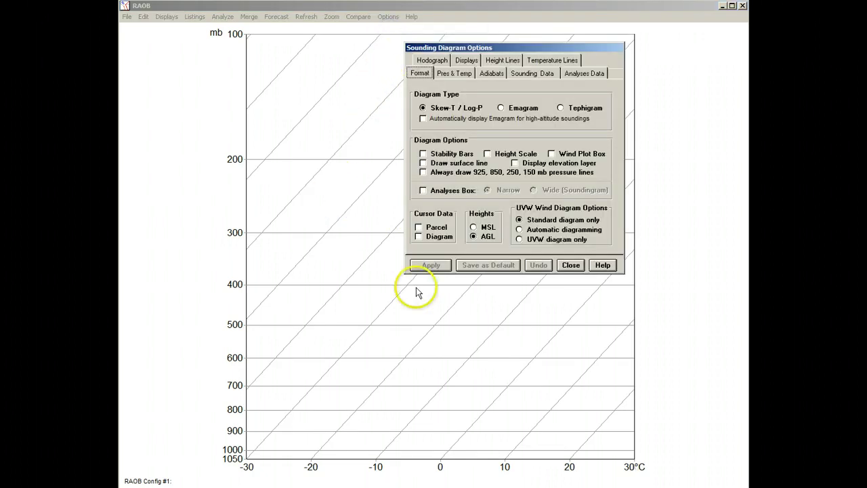
left_click(571, 265)
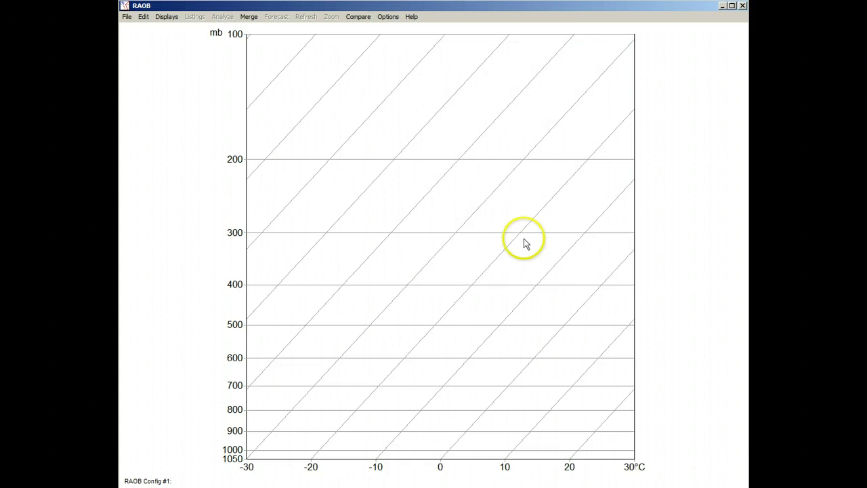
right_click(386, 208)
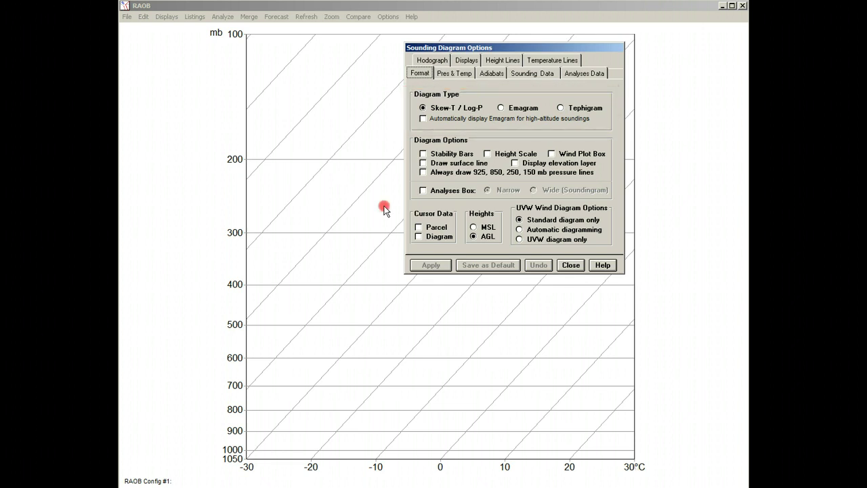
- Redraw the chart as an Emagram, then as a Tephigram, and enable the offset graphic analyses warning
left_click(420, 109)
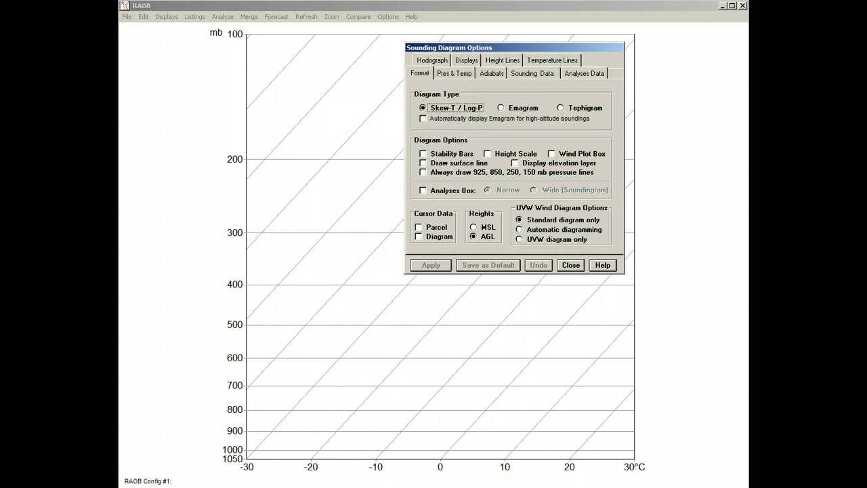
left_click(500, 111)
left_click(440, 265)
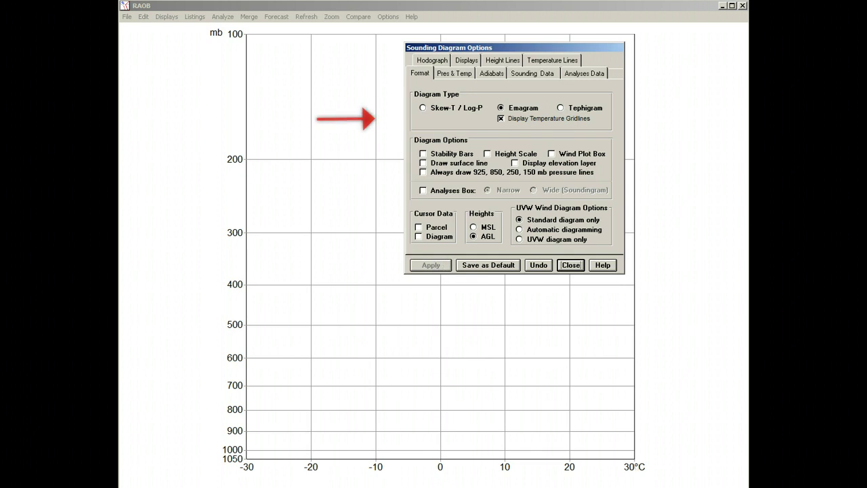
left_click(560, 108)
left_click(430, 266)
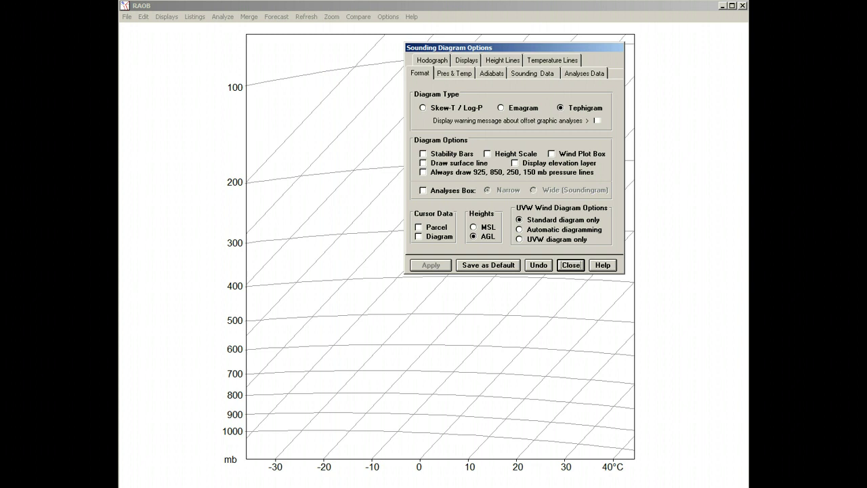
left_click(597, 121)
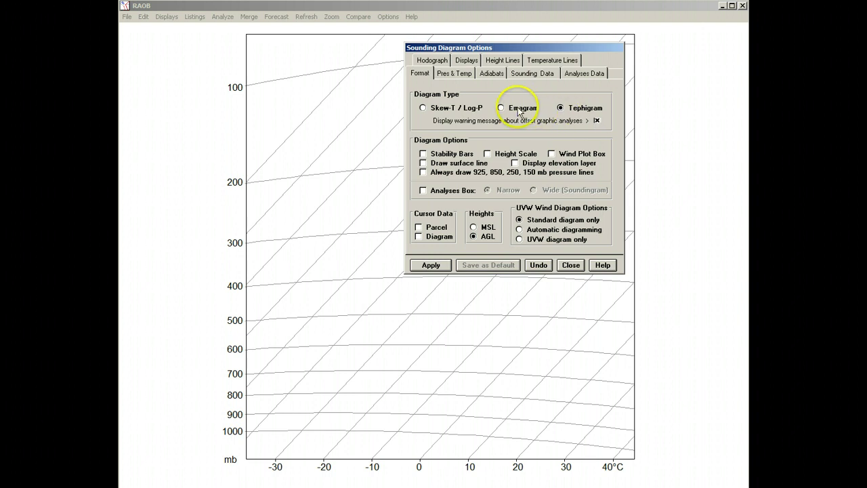
- Switch back to Emagram and toggle the temperature gridlines off and back on
left_click(500, 108)
left_click(434, 264)
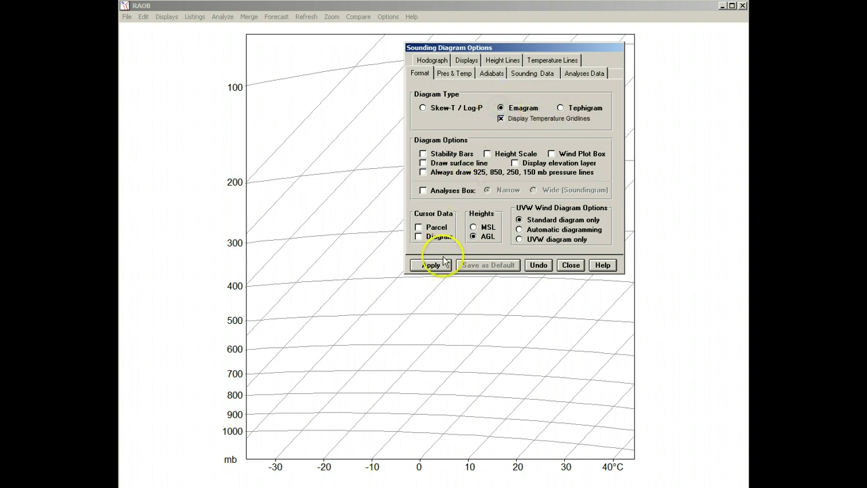
left_click(502, 119)
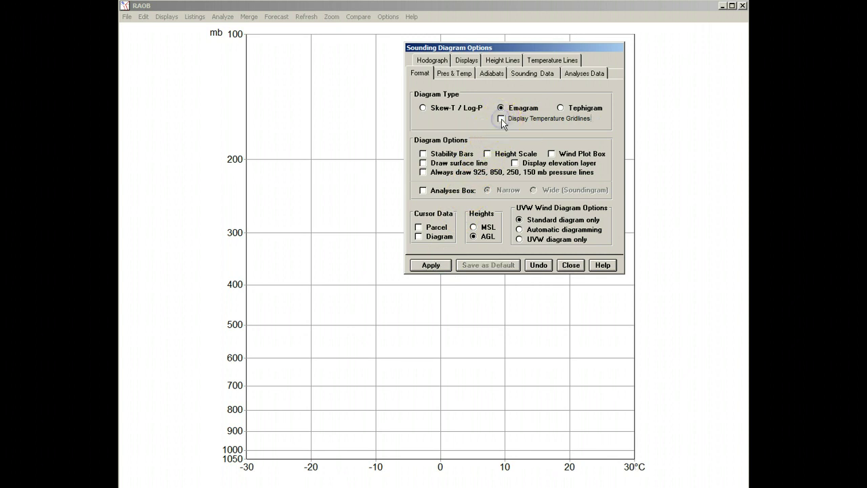
left_click(441, 267)
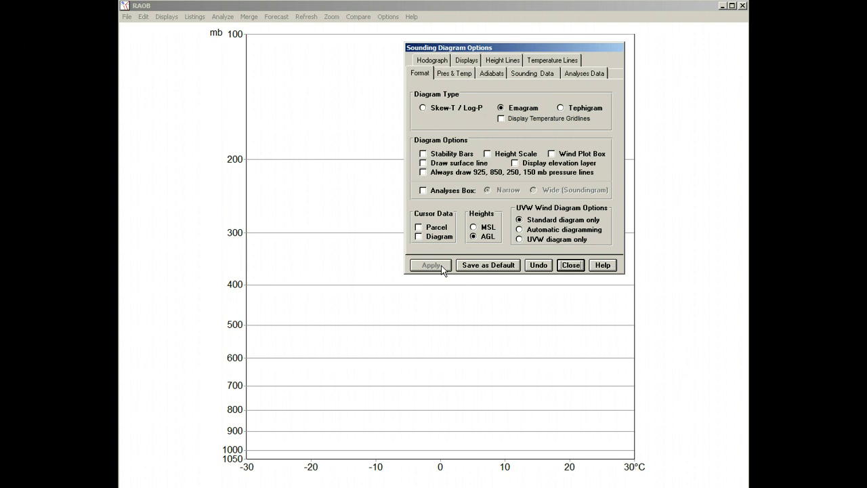
left_click(501, 119)
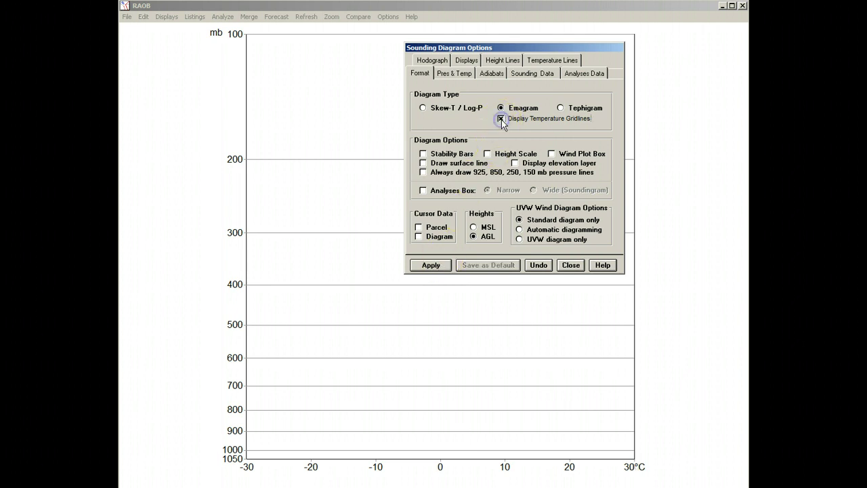
left_click(439, 265)
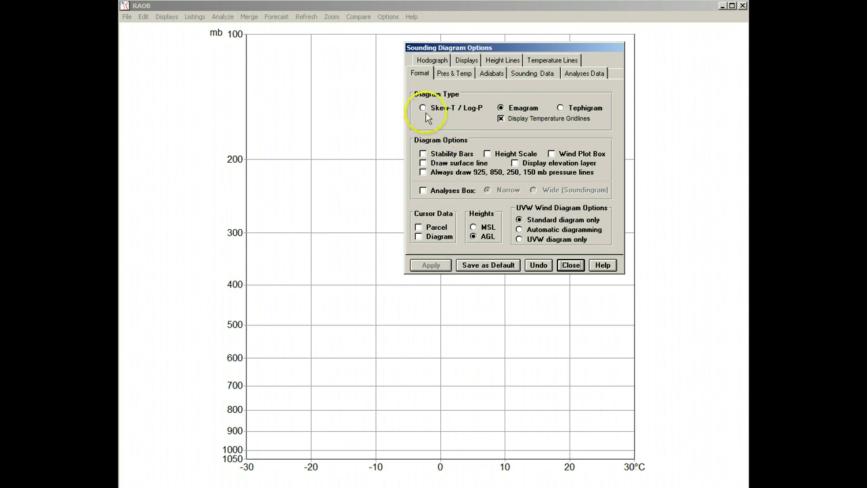
- Restore the Skew-T / Log-P diagram type and auto-display an Emagram for high-altitude soundings
left_click(423, 108)
left_click(429, 265)
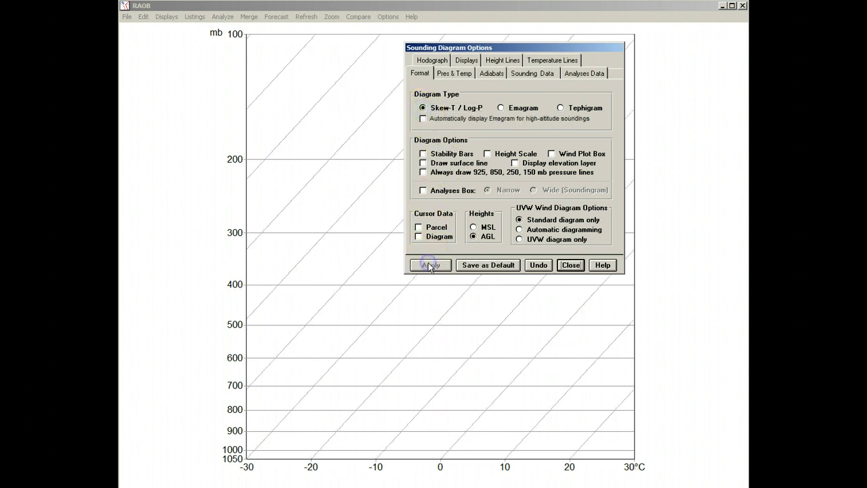
left_click(423, 118)
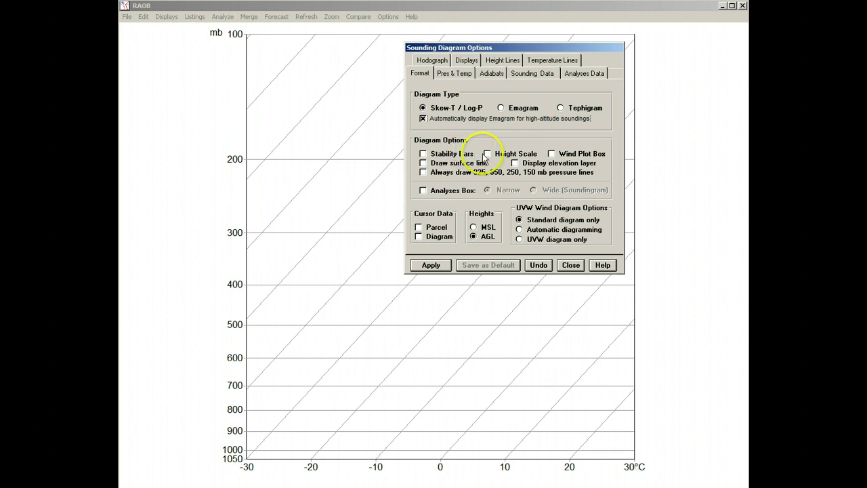
- Add the KM/FT height scale, and briefly show then remove the 925/850/250/150 mb lines
left_click(487, 154)
left_click(435, 265)
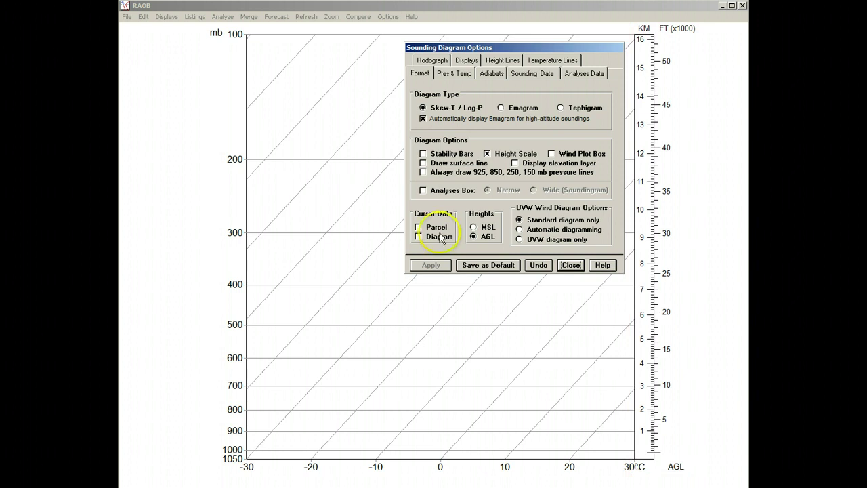
left_click(424, 172)
left_click(431, 265)
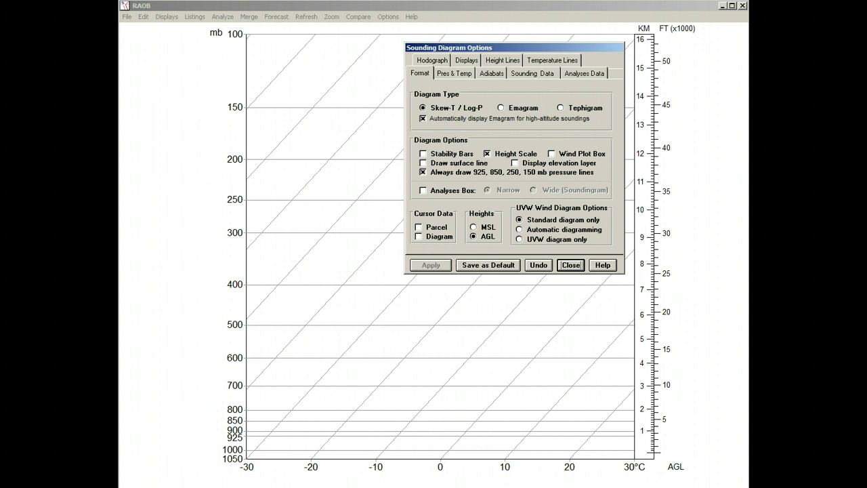
left_click(423, 172)
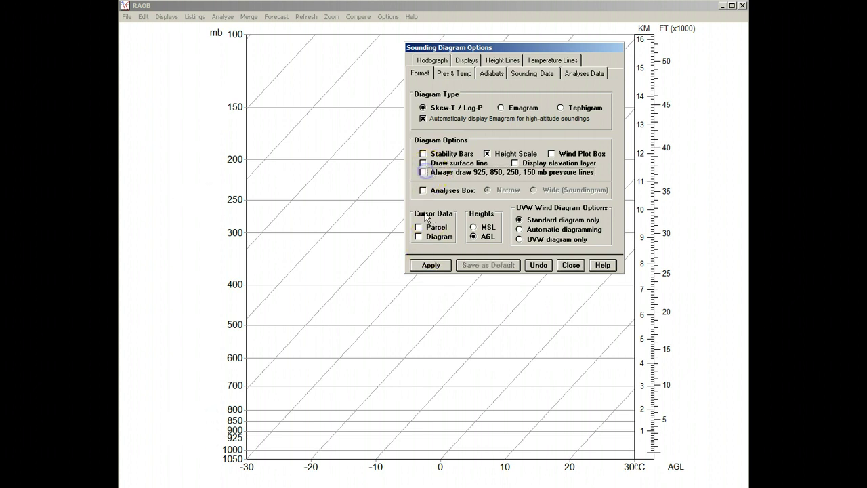
left_click(428, 265)
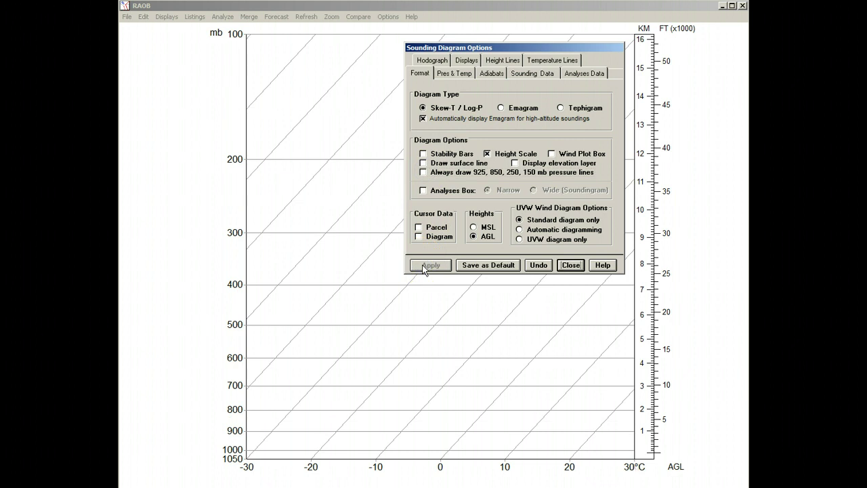
- Load the recent file SAMPLESOUNDING_UV.CSV and reopen Sounding Diagram Options from the chart
left_click(570, 265)
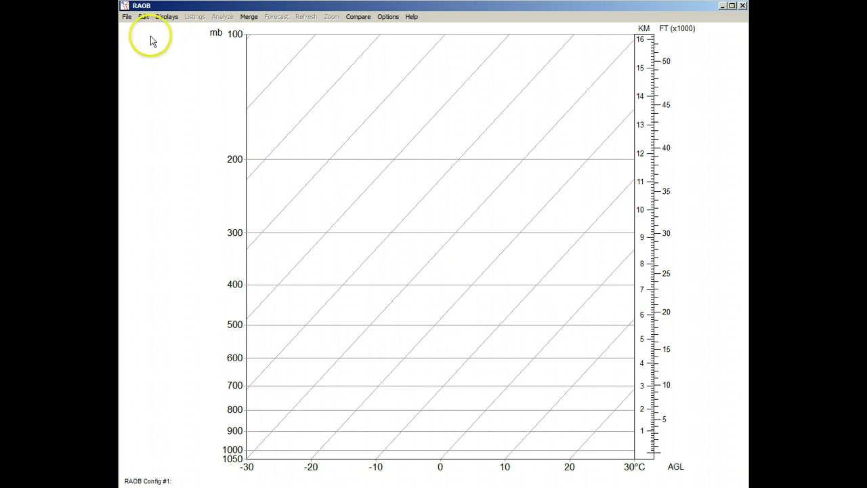
left_click(127, 16)
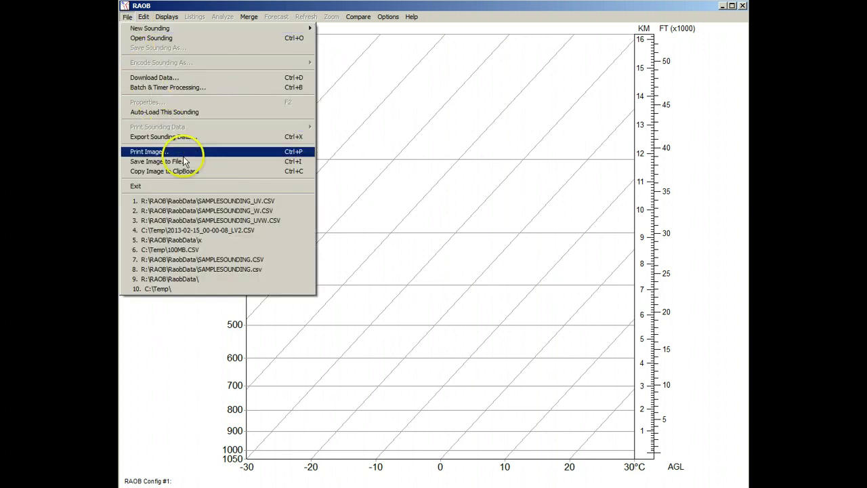
left_click(199, 201)
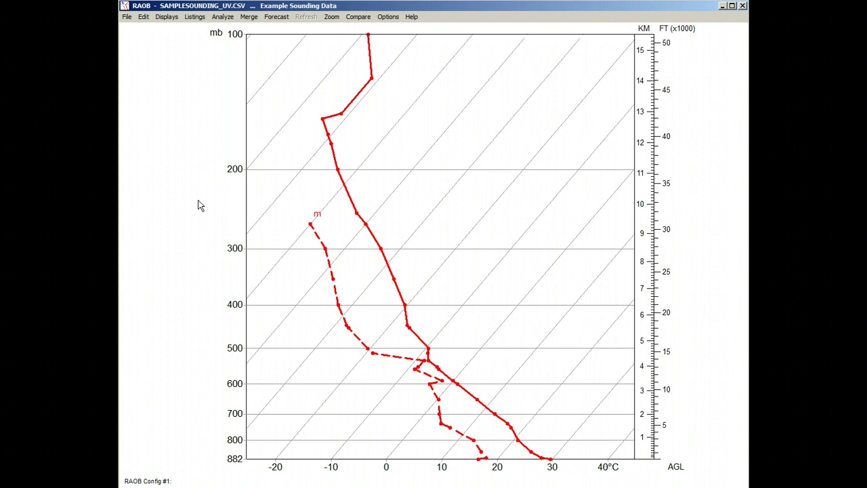
double_click(405, 214)
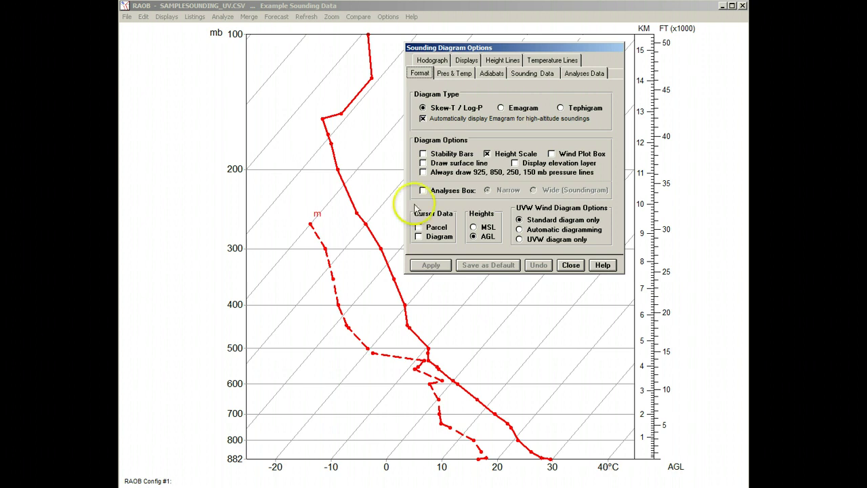
- Show the elevation layer and surface line, then check help on the station elevation readout
left_click(514, 163)
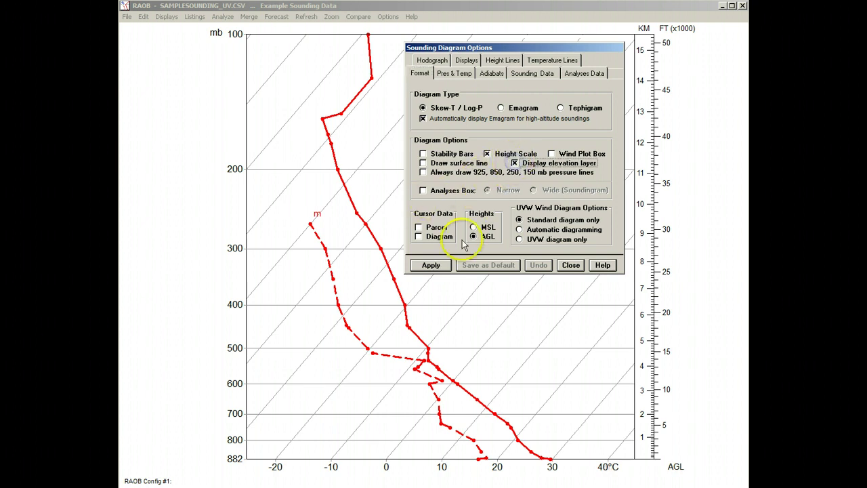
left_click(431, 265)
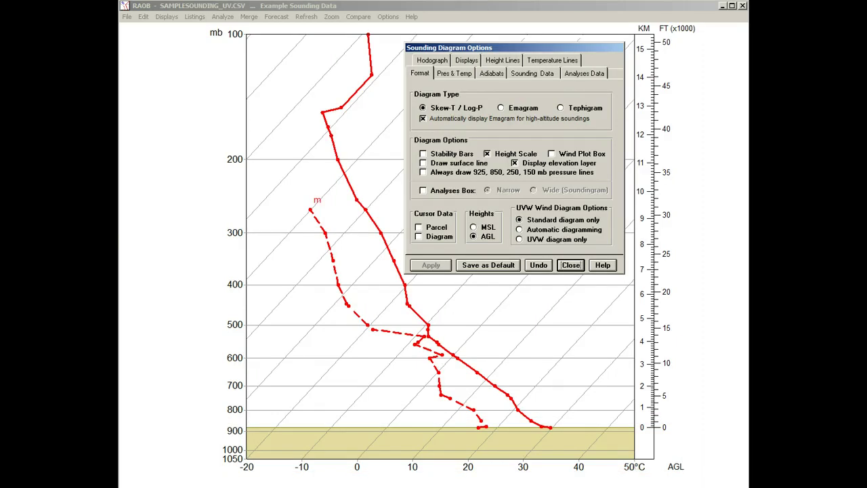
left_click(423, 163)
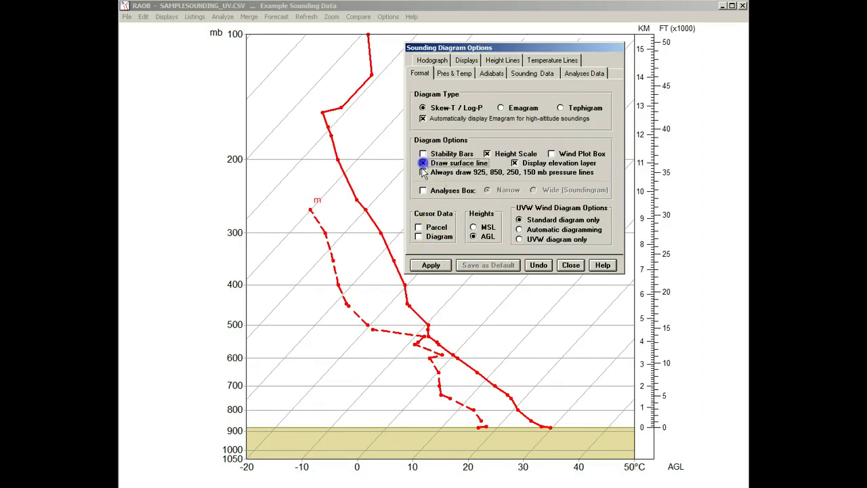
left_click(427, 269)
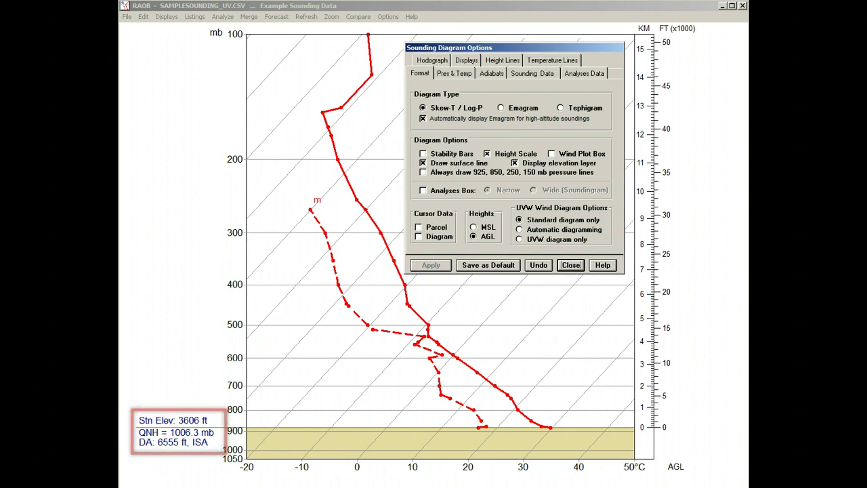
left_click(562, 266)
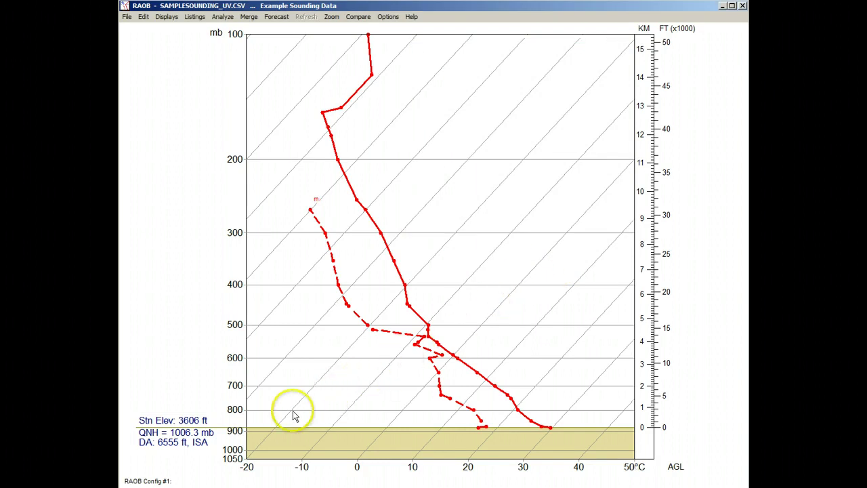
left_click(213, 422)
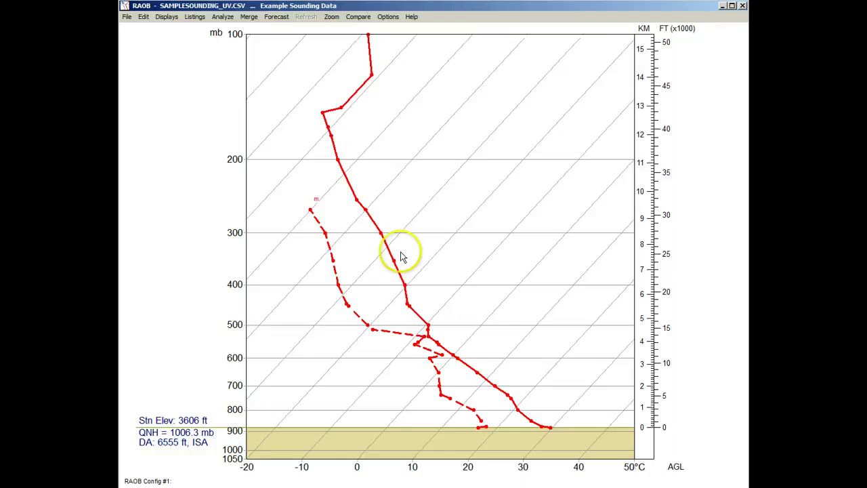
- Add stability bars beside the height scale and view their colour legend
right_click(406, 214)
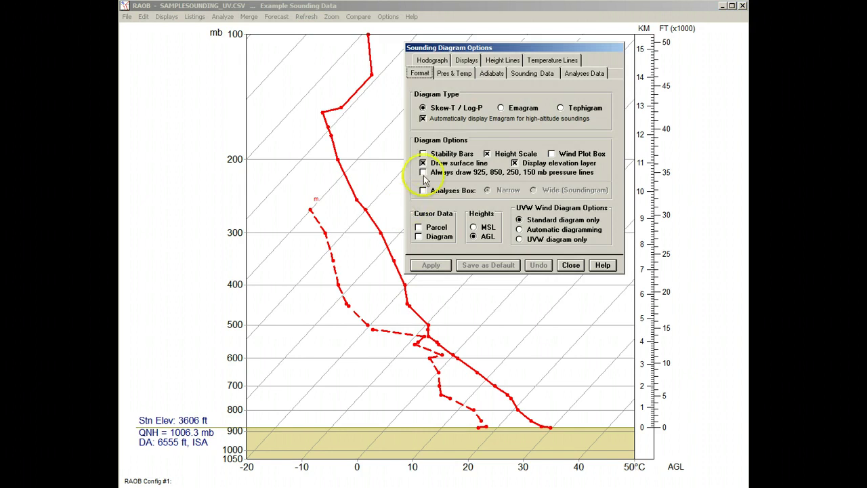
left_click(424, 154)
left_click(432, 265)
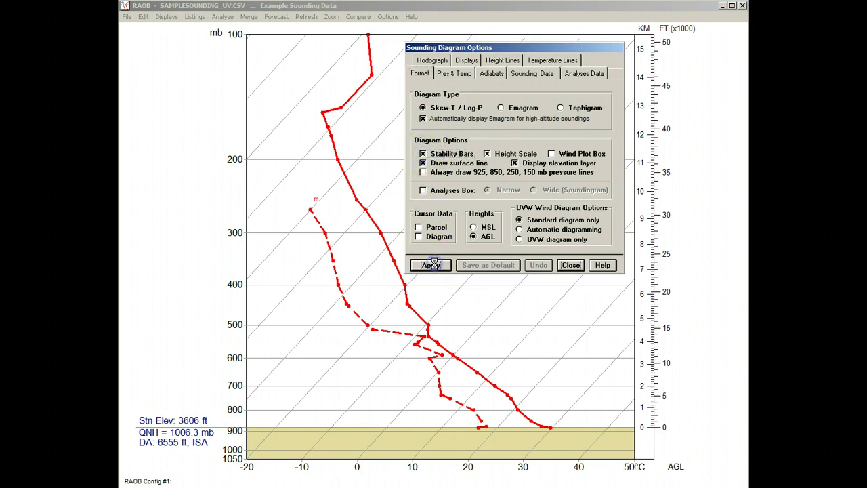
left_click(568, 265)
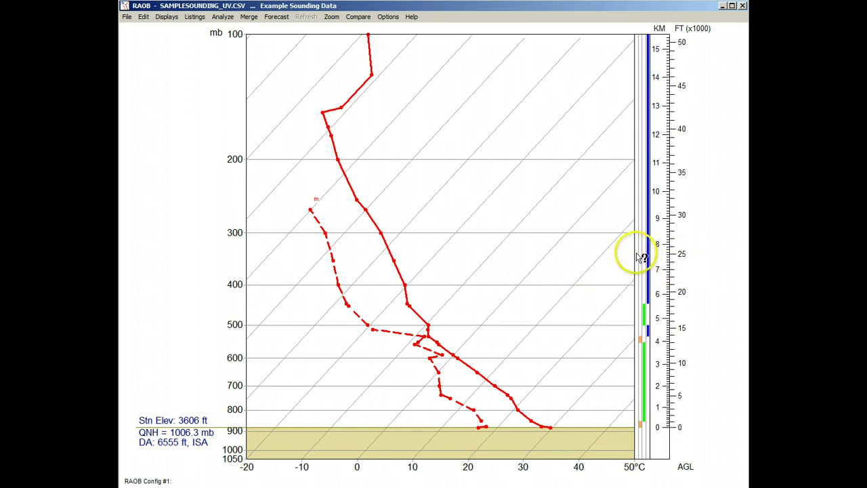
left_click(640, 256)
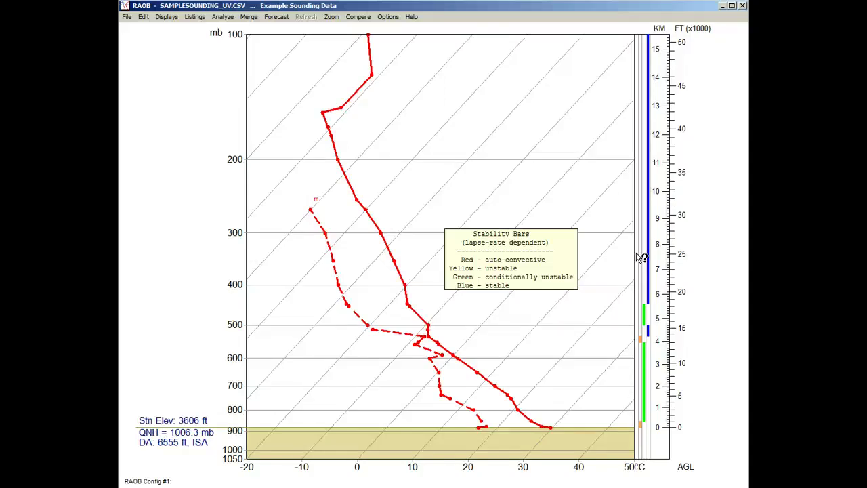
left_click(625, 258)
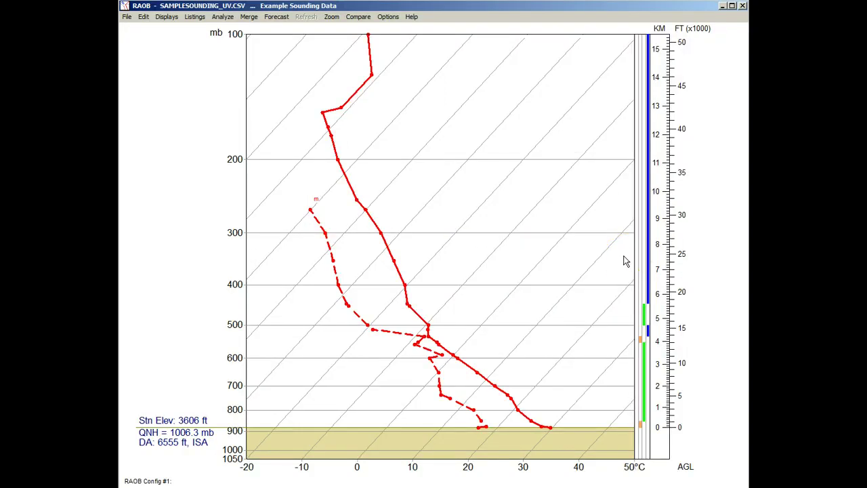
- Show the wind plot box, try MSL heights, then set heights back to AGL
right_click(625, 261)
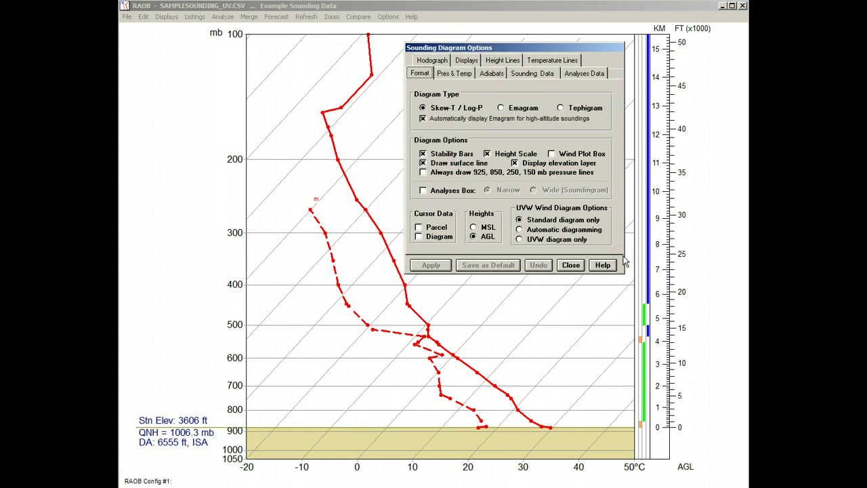
left_click(553, 154)
left_click(434, 265)
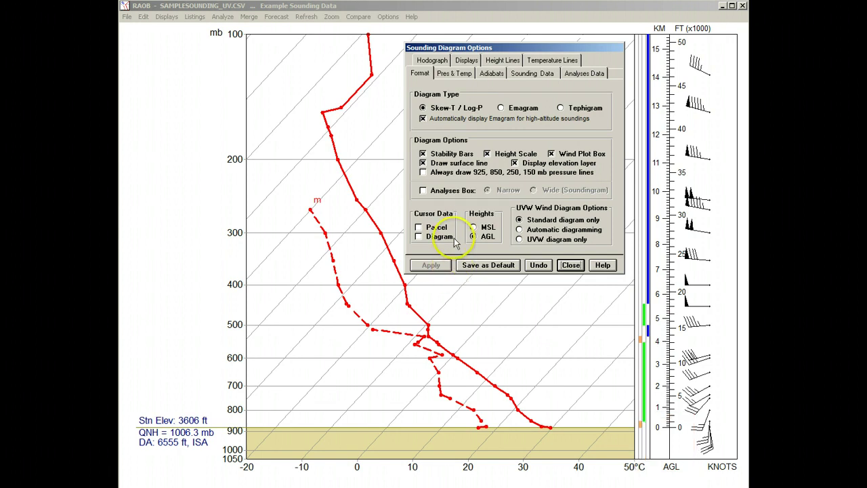
left_click(475, 229)
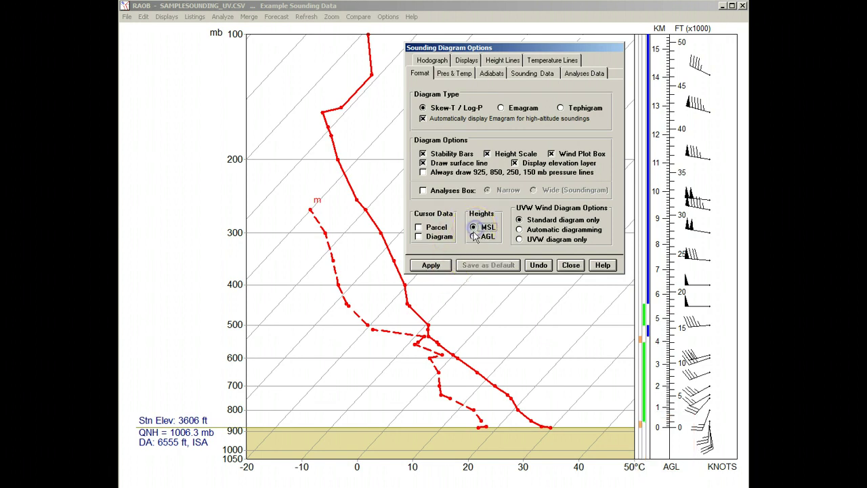
left_click(437, 265)
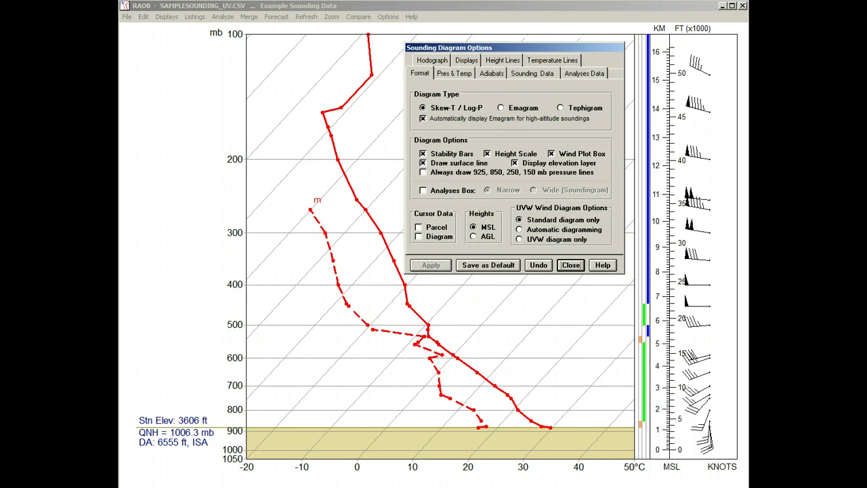
left_click(473, 236)
left_click(433, 266)
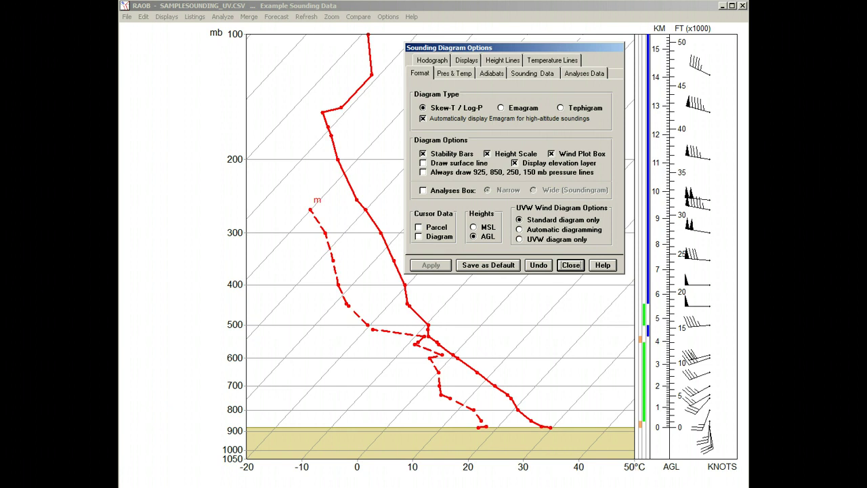
- Enable the Parcel cursor data readout and close Sounding Diagram Options
left_click(419, 228)
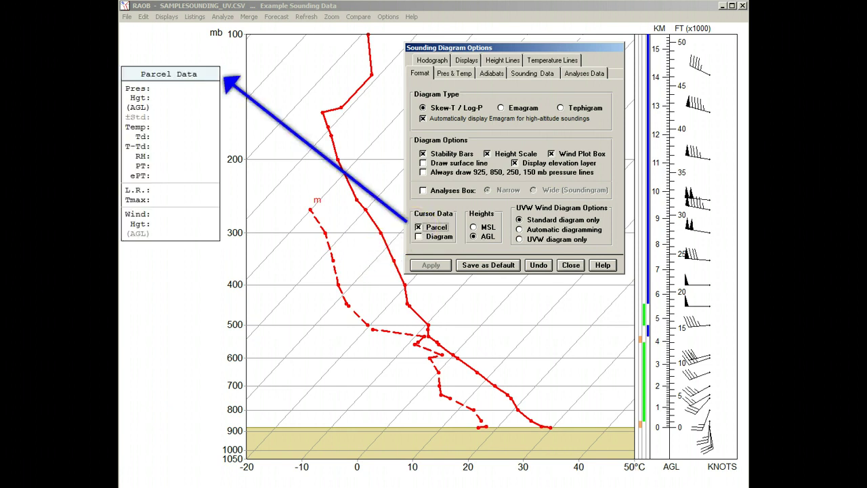
left_click(570, 265)
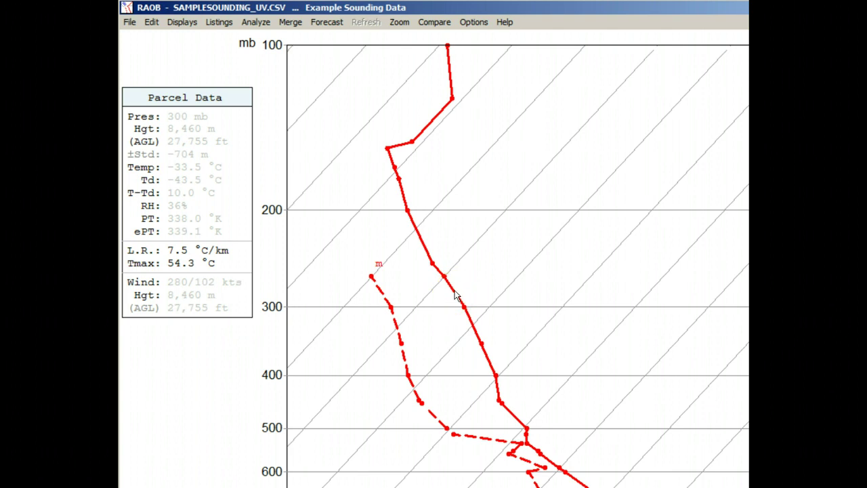
- Sample parcel values at 250 mb on the temperature line and review the Parcel Data field definitions
left_click(444, 278)
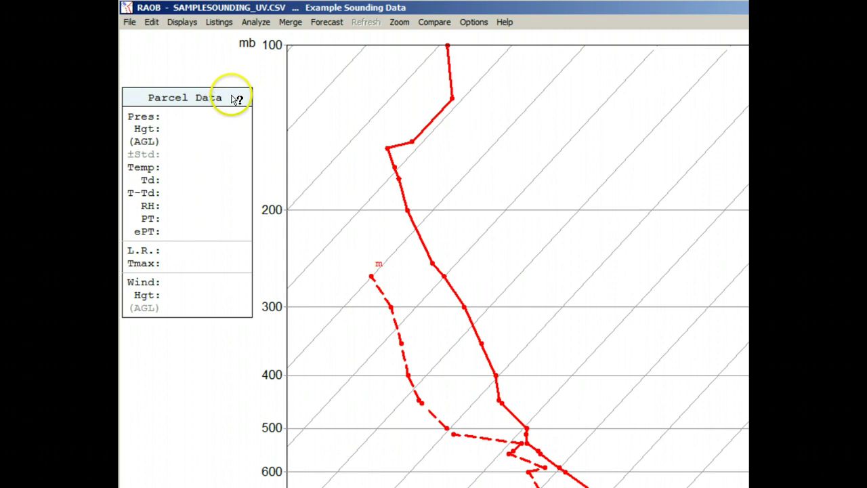
left_click(234, 99)
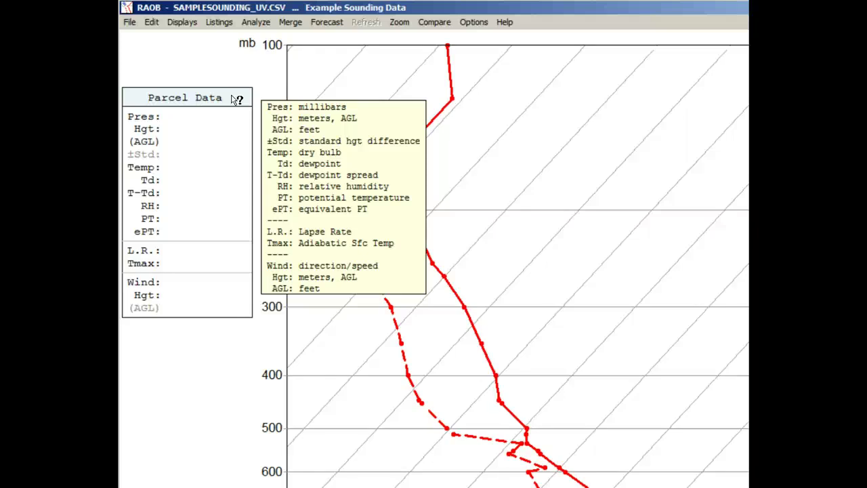
left_click(237, 100)
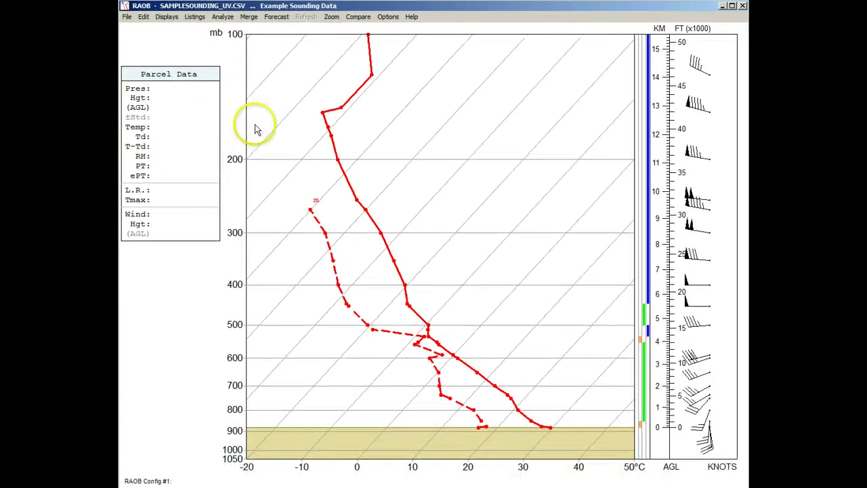
- Turn on the Diagram cursor-data readout and briefly view its field definitions
right_click(402, 209)
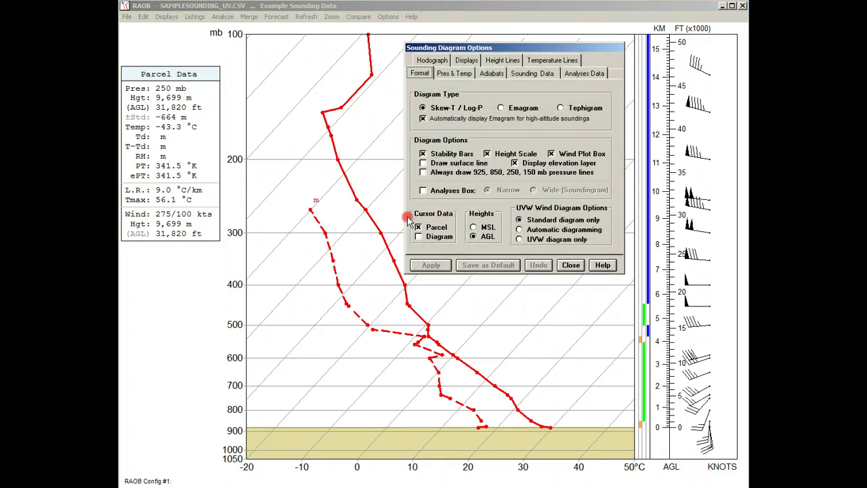
left_click(419, 236)
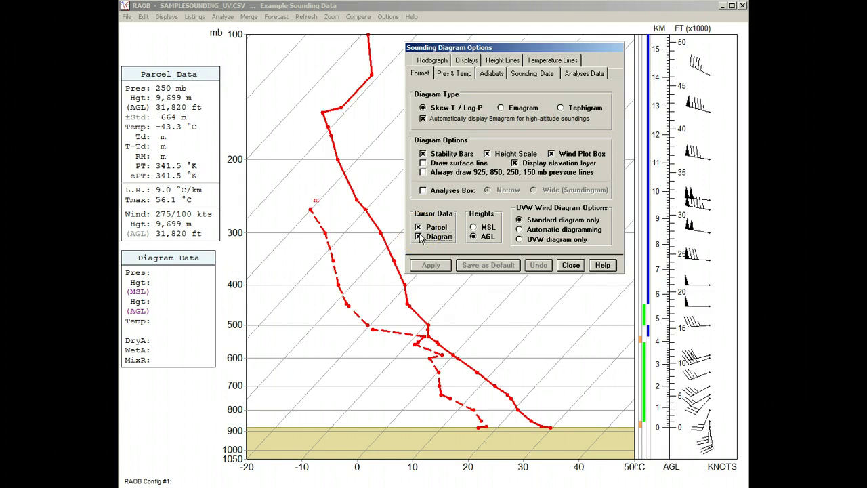
left_click(571, 265)
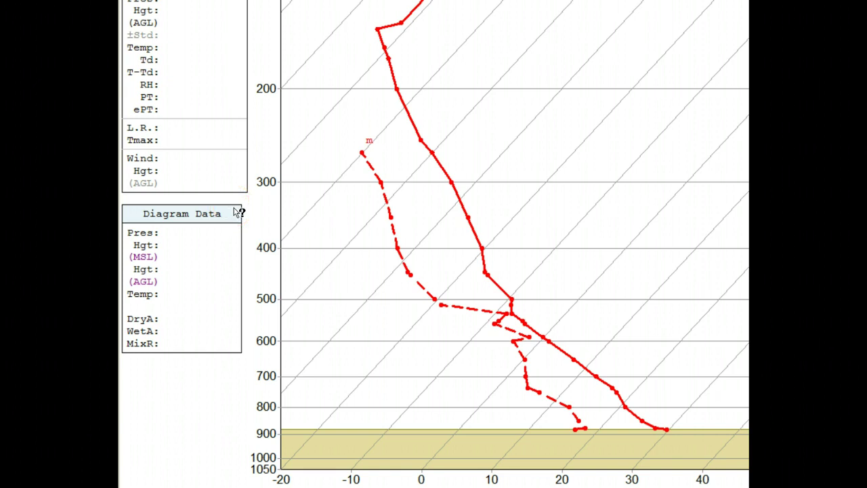
left_click(235, 212)
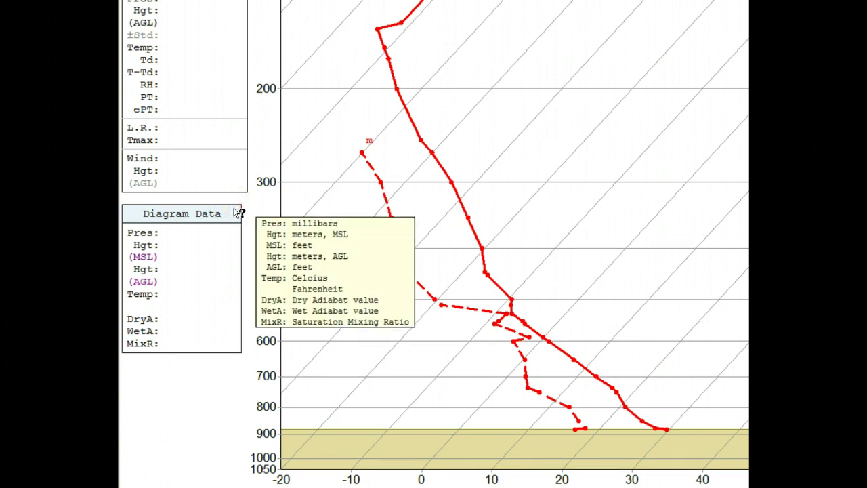
left_click(245, 211)
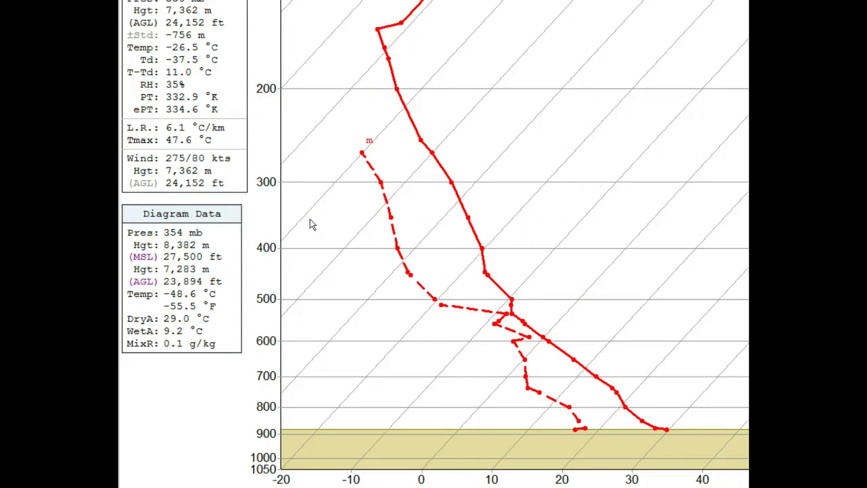
- Drag across the skew-T to read sounding values, declining to lock the diagram data
mouse_move(309, 225)
left_mouse_down()
mouse_move(301, 255)
mouse_move(307, 279)
mouse_move(329, 275)
mouse_move(349, 241)
mouse_move(374, 224)
mouse_move(402, 218)
mouse_move(421, 236)
mouse_move(408, 258)
mouse_move(374, 277)
mouse_move(331, 267)
mouse_move(313, 239)
left_mouse_up()
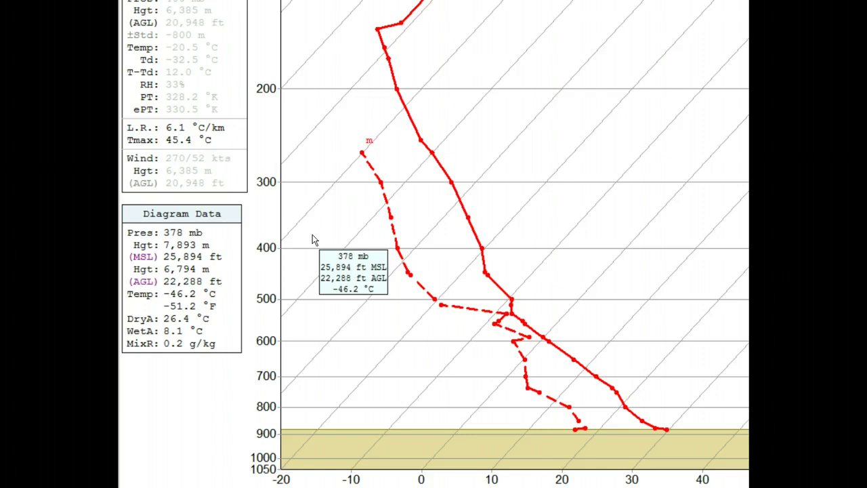
left_click_drag(313, 234, 337, 188)
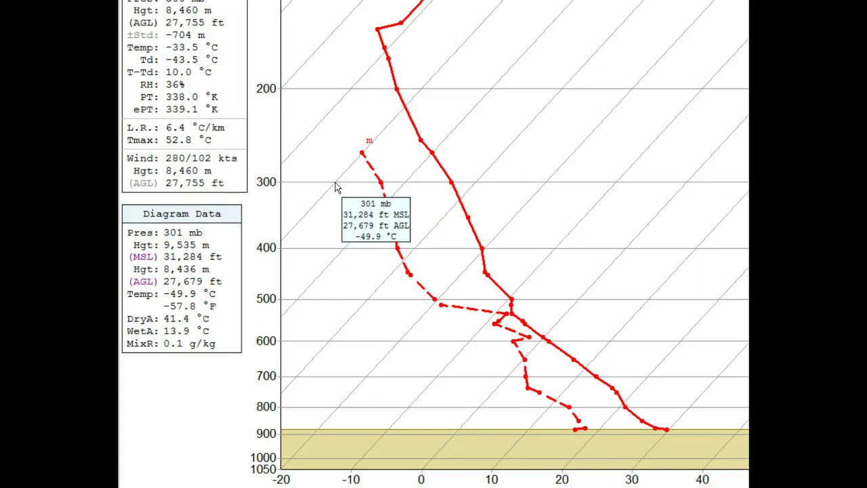
right_click(336, 185)
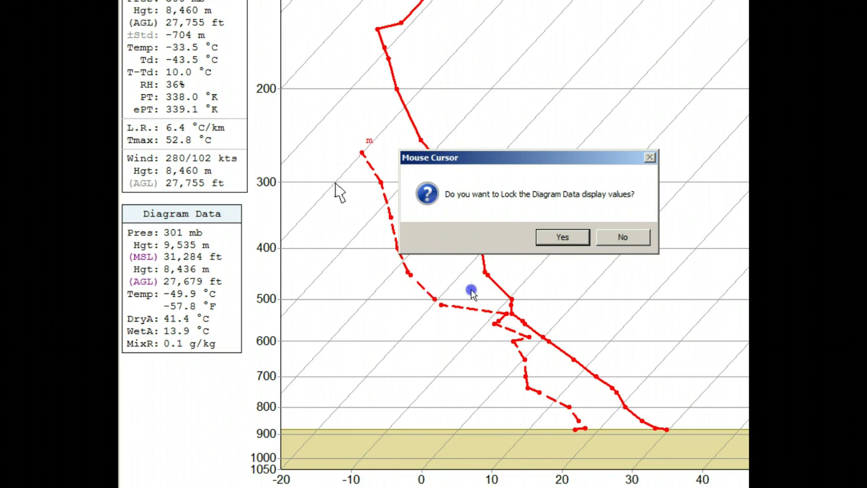
left_click(609, 242)
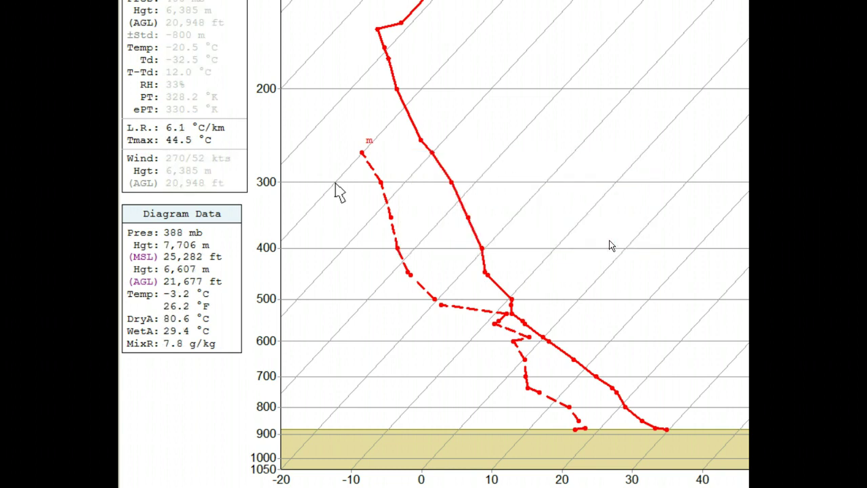
- Read values lower in the chart, then refresh the chart to clear the cursor readouts
left_click_drag(610, 241, 346, 15)
right_click(416, 252)
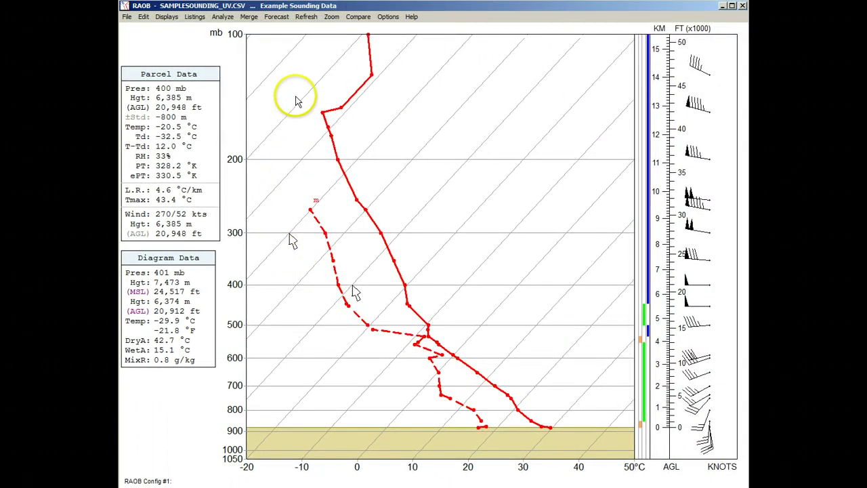
left_click_drag(296, 100, 310, 21)
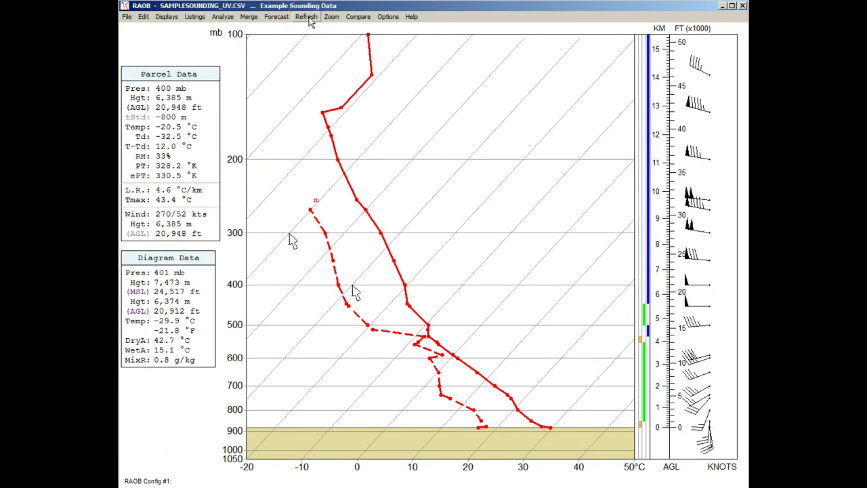
left_click(310, 20)
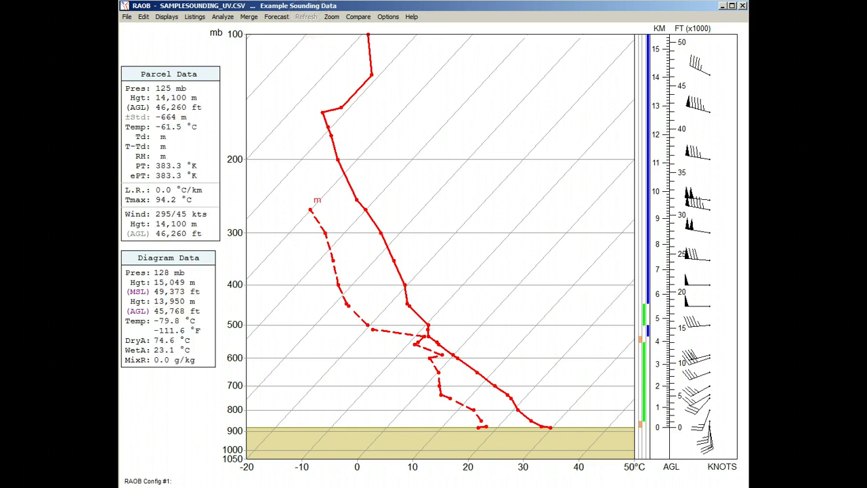
left_click(410, 251)
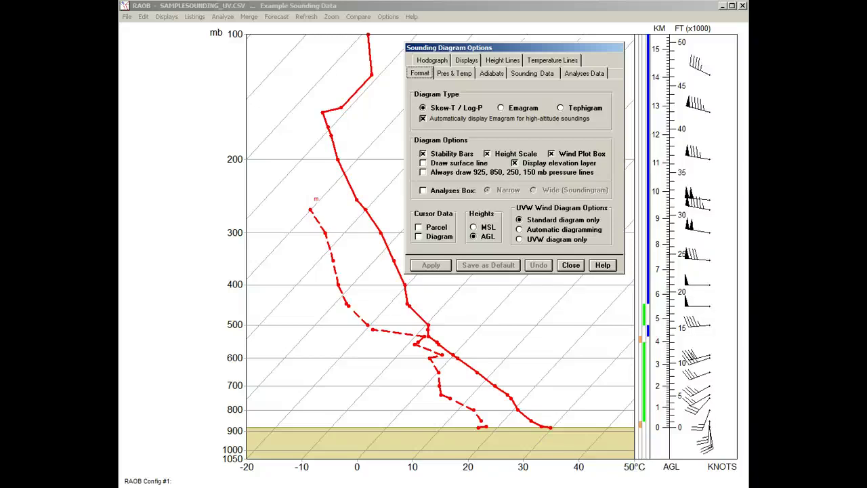
left_click(519, 240)
left_click(439, 266)
left_click(563, 267)
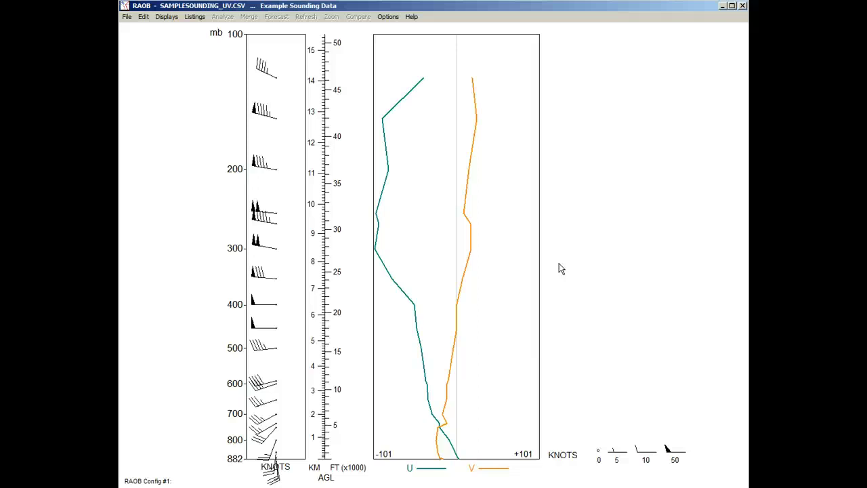
left_click(520, 261)
left_click(519, 219)
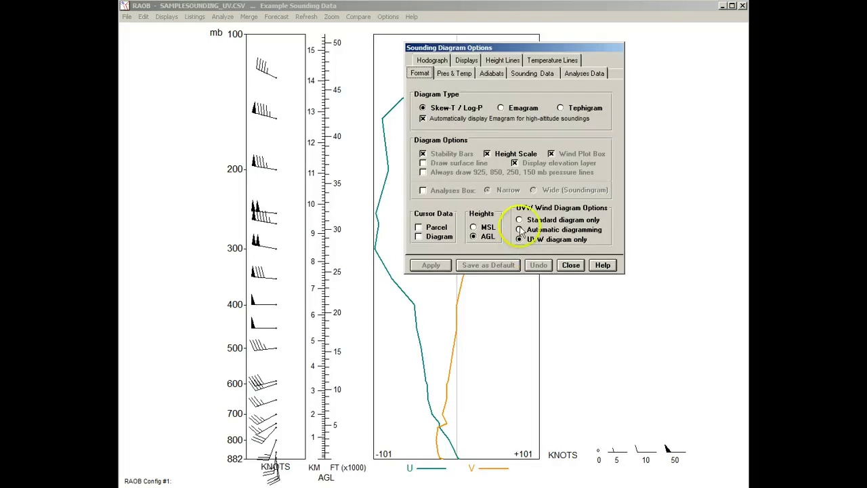
left_click(436, 265)
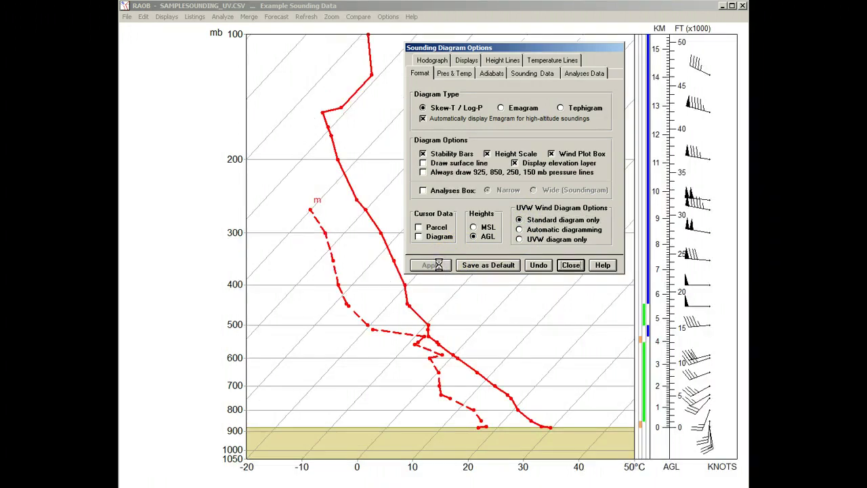
left_click(570, 266)
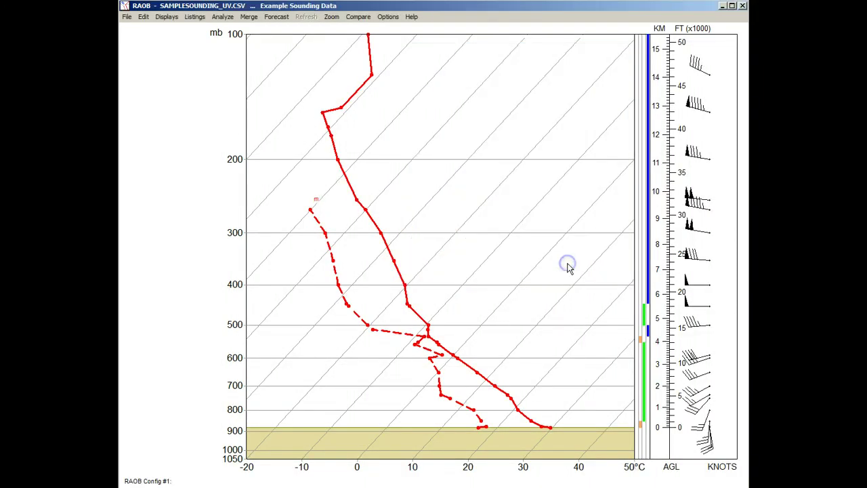
- Load SAMPLESOUNDING_UVW.CSV from the recent soundings list
left_click(127, 17)
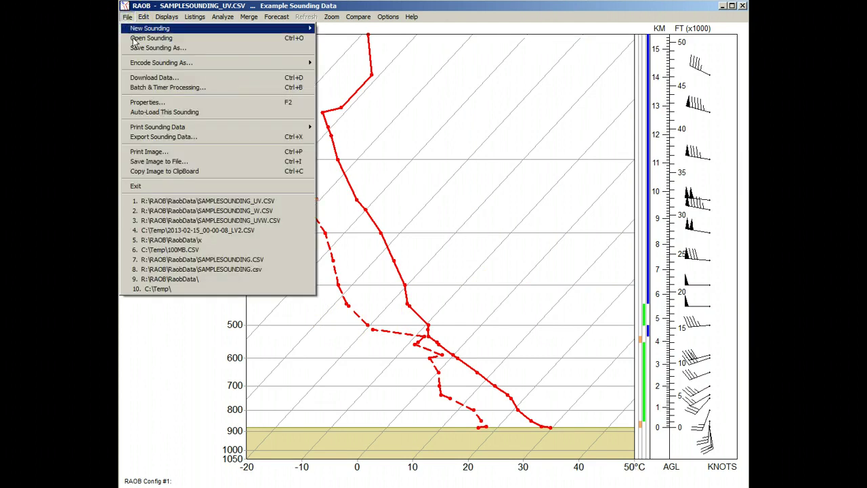
left_click(216, 221)
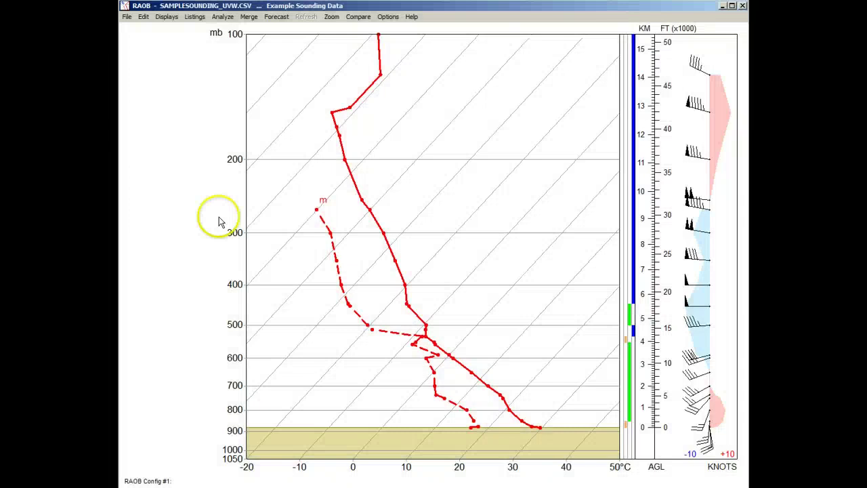
- Try the UVW-only wind diagram, then set the wind display to Automatic diagramming
right_click(424, 243)
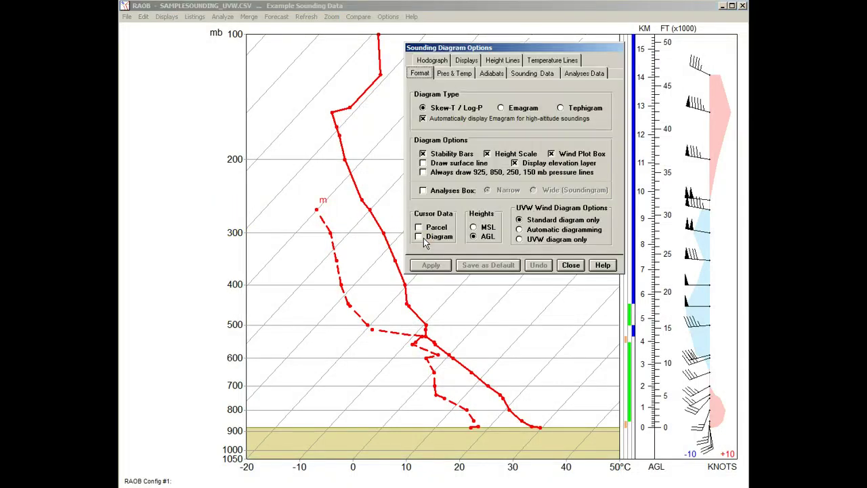
left_click(519, 239)
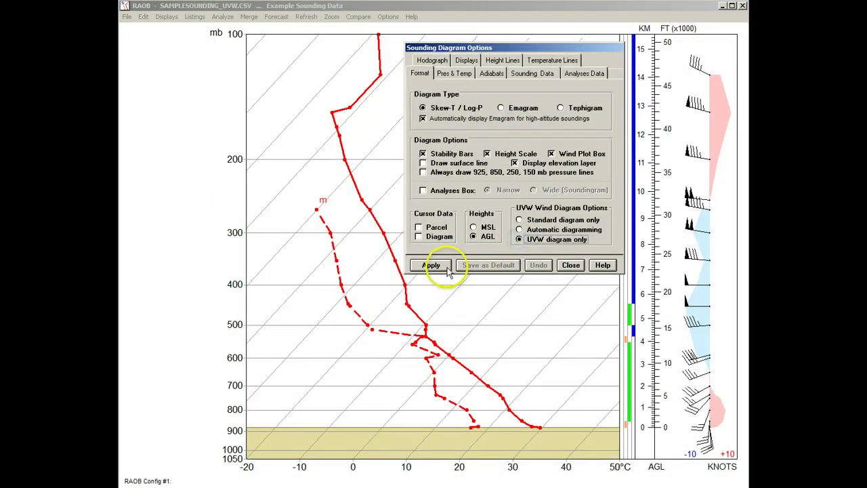
left_click(437, 264)
left_click(571, 267)
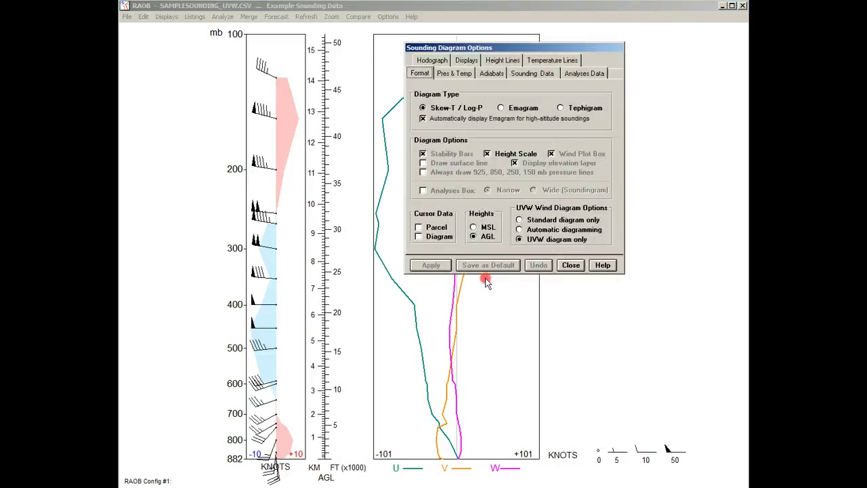
left_click(521, 229)
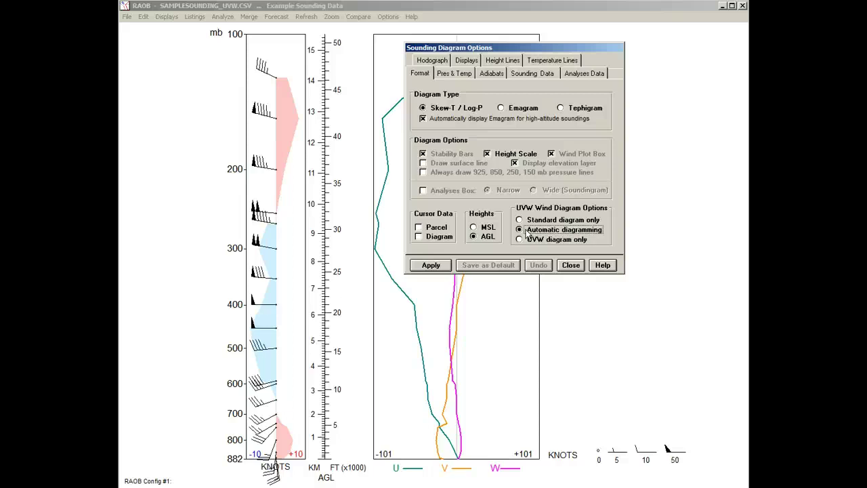
left_click(431, 265)
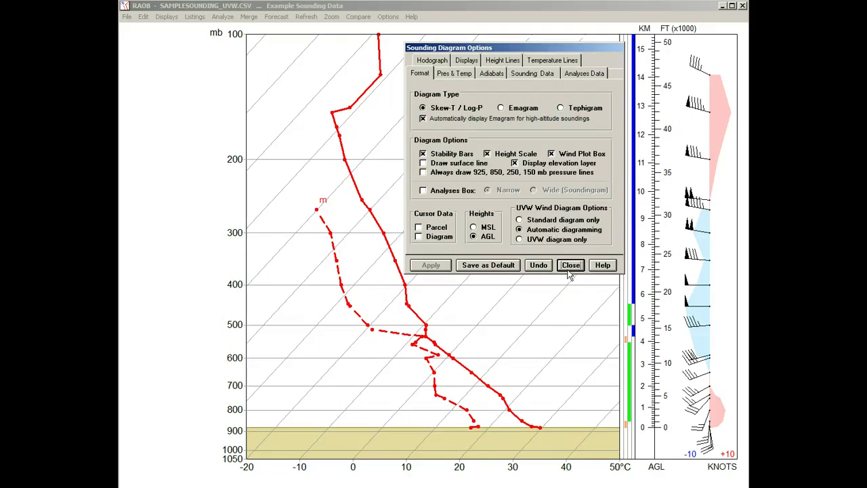
left_click(568, 266)
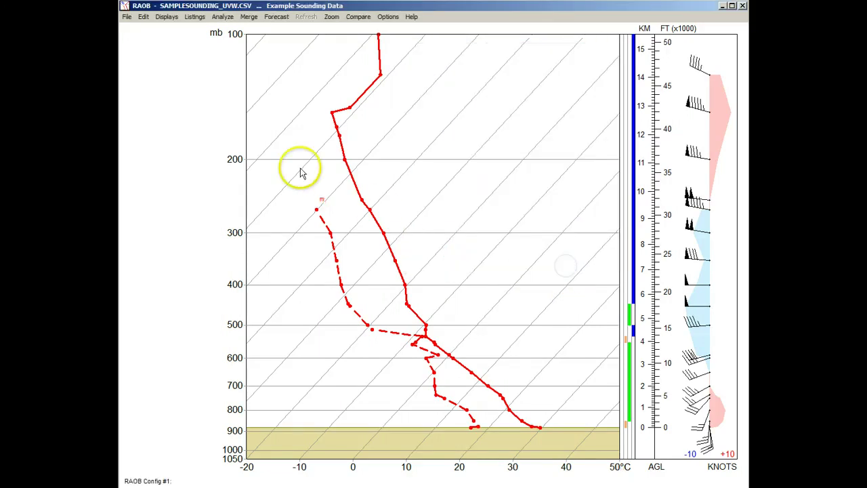
- Load SAMPLESOUNDING_W.CSV and apply the Standard diagram only option
left_click(126, 17)
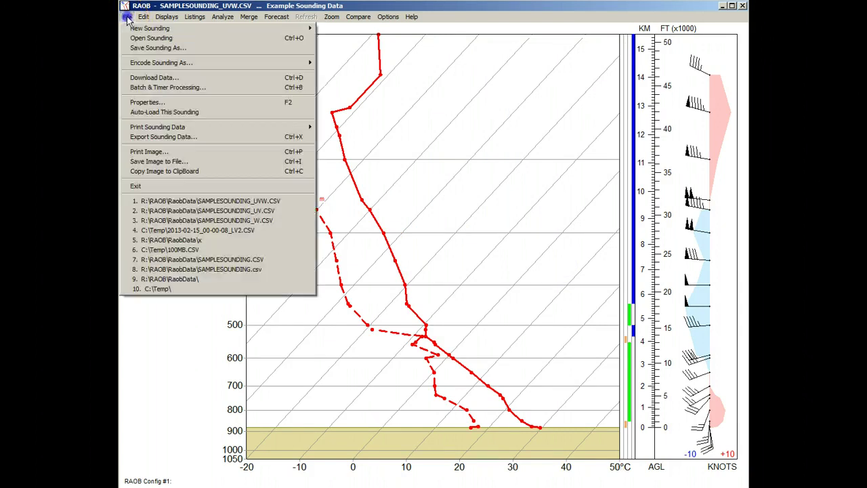
left_click(223, 220)
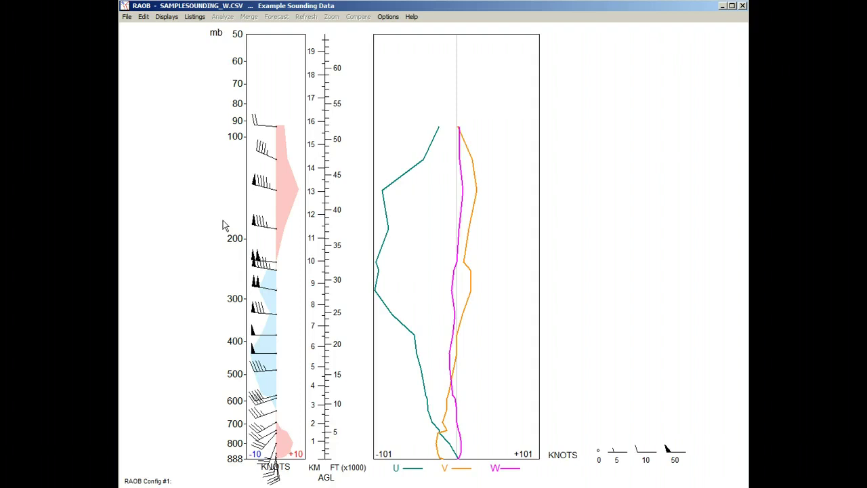
left_click(392, 262)
left_click(527, 220)
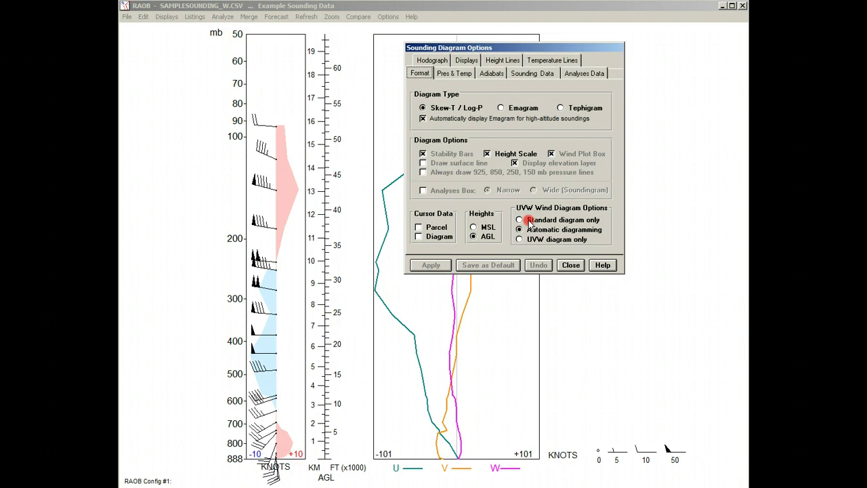
left_click(431, 265)
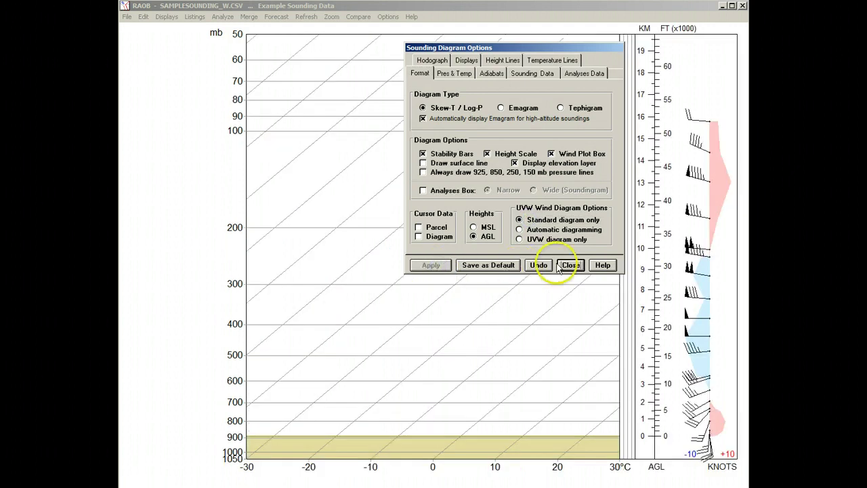
left_click(568, 266)
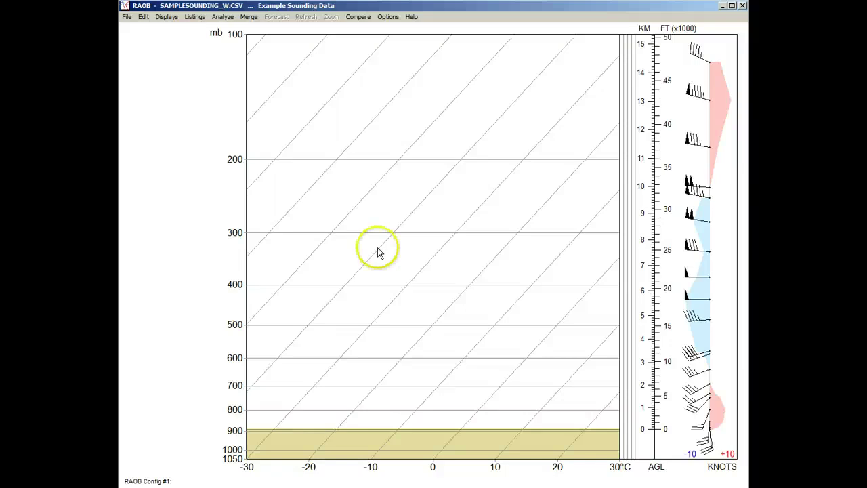
- Load SAMPLESOUNDING_UV.CSV and apply a Narrow Analyses Box in the diagram options
left_click(127, 18)
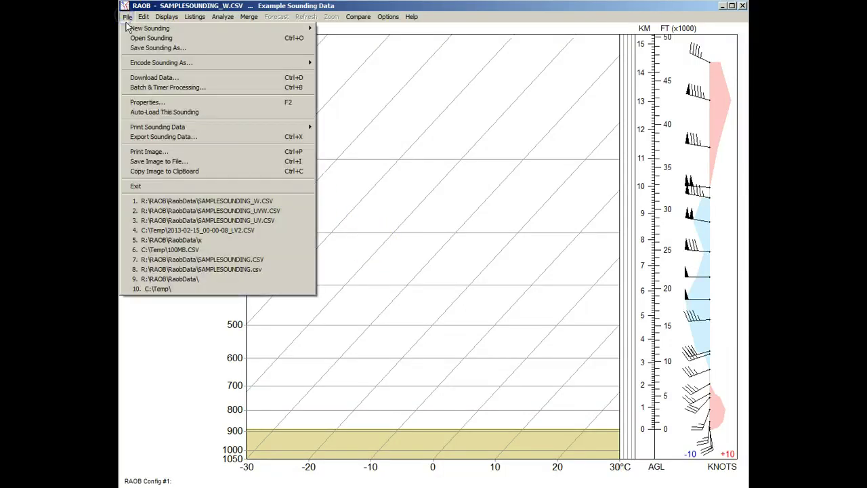
left_click(218, 220)
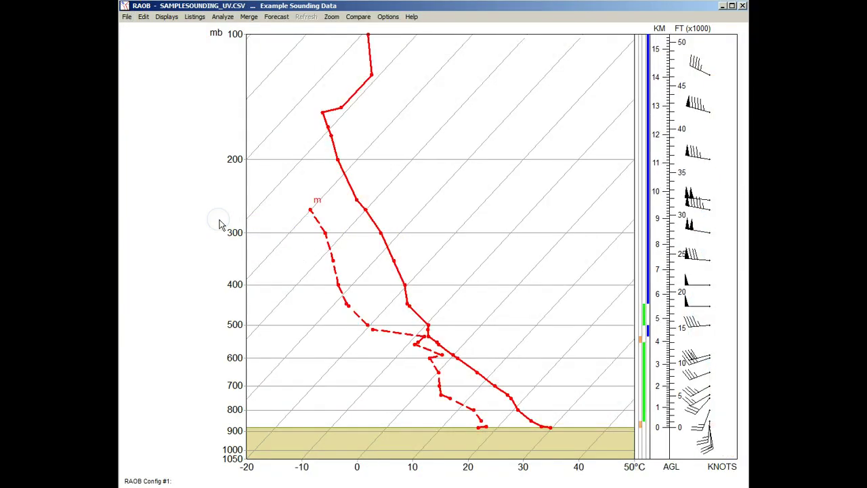
right_click(412, 271)
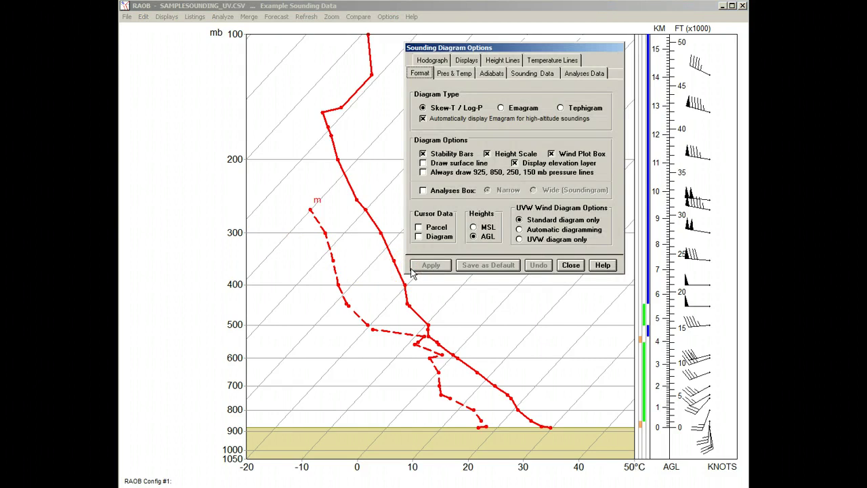
left_click(422, 190)
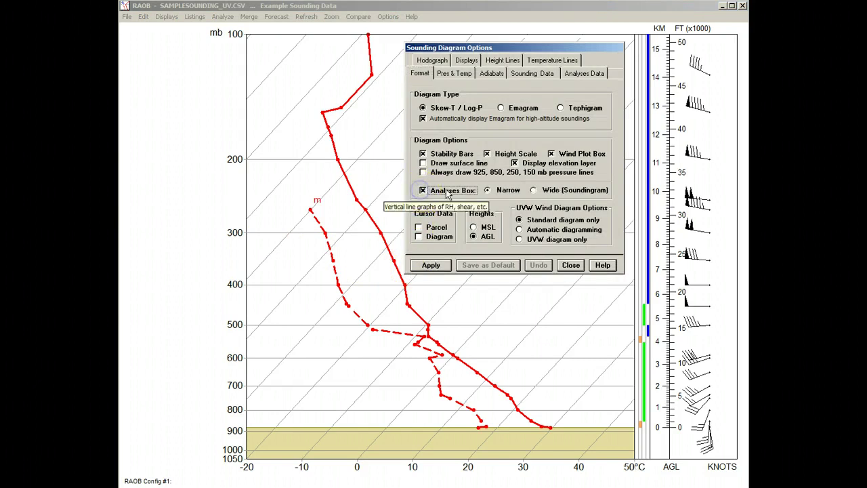
left_click(490, 193)
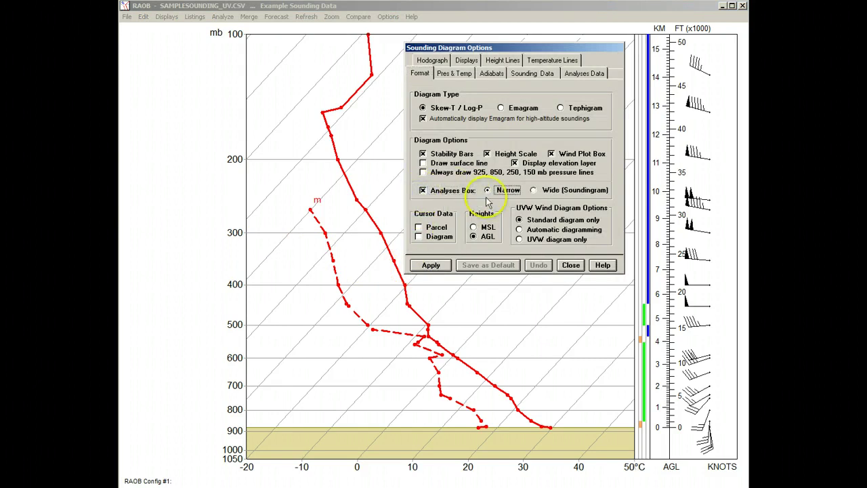
left_click(431, 265)
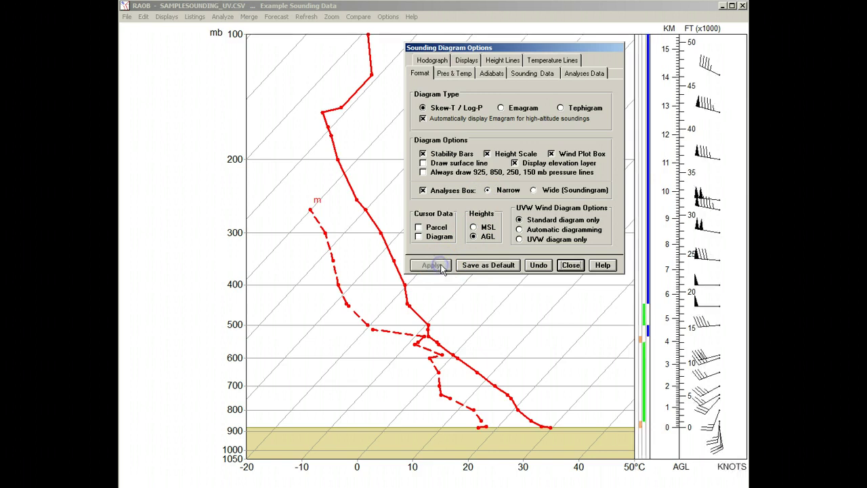
left_click(569, 265)
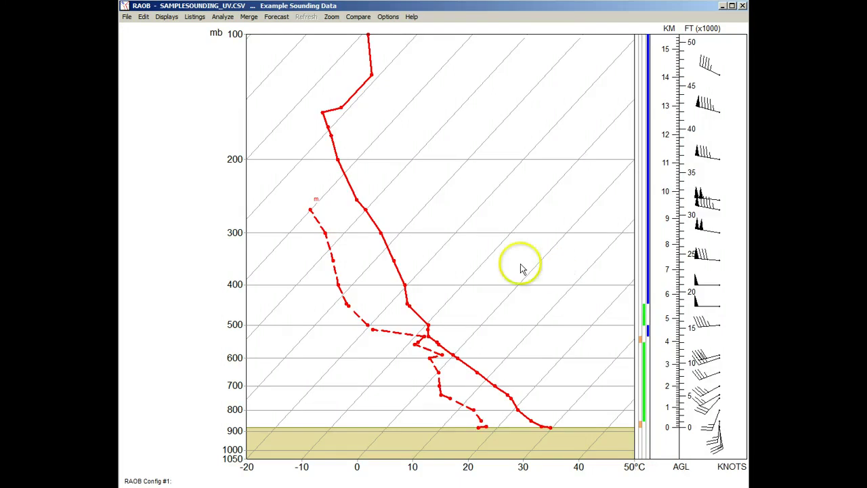
left_click(223, 18)
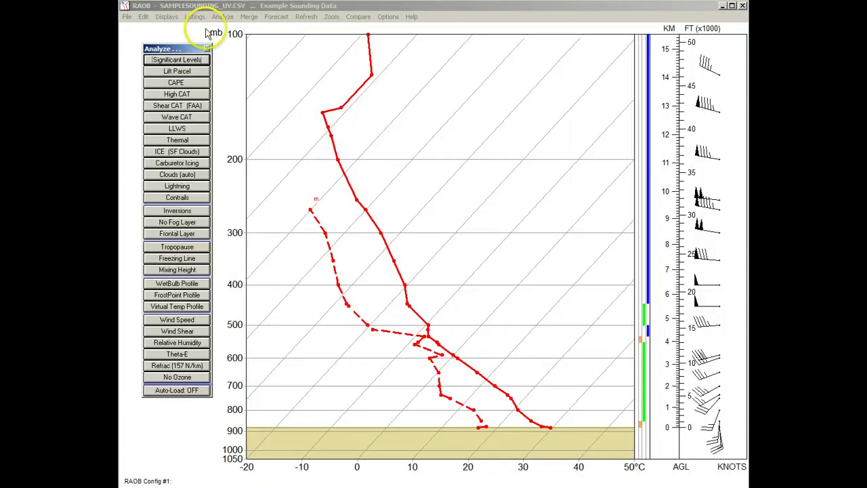
left_click_drag(185, 50, 573, 49)
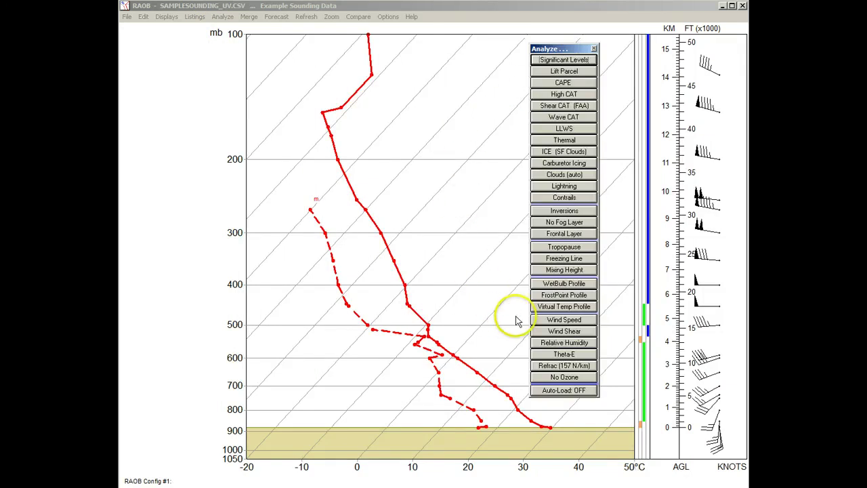
left_click(539, 323)
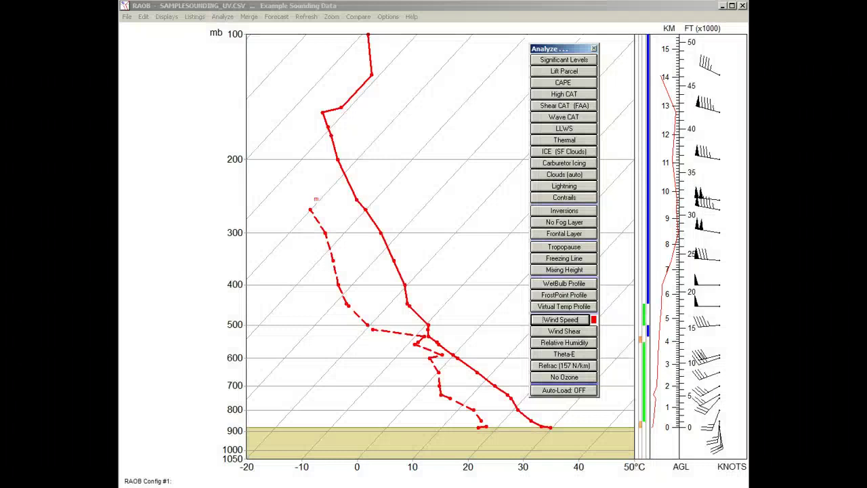
left_click(538, 323)
left_click(537, 324)
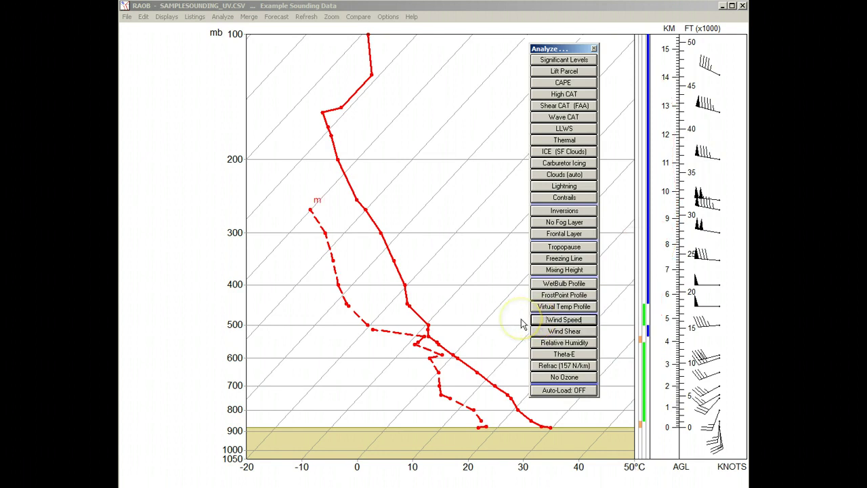
left_click(593, 49)
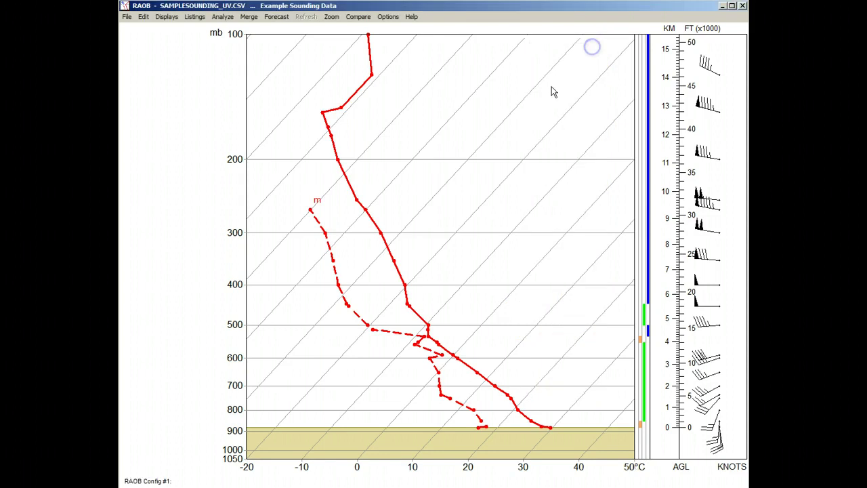
- Set the Analyses Box width to Wide (Soundingram) and apply it
double_click(428, 188)
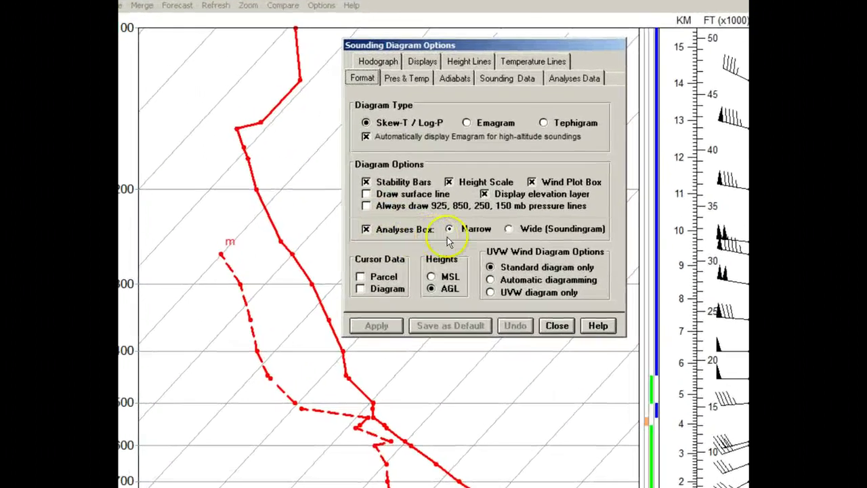
left_click(534, 190)
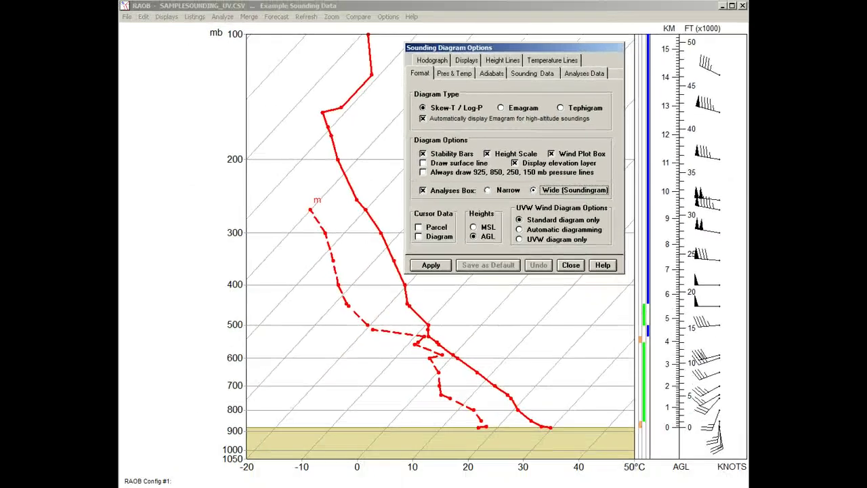
left_click(431, 265)
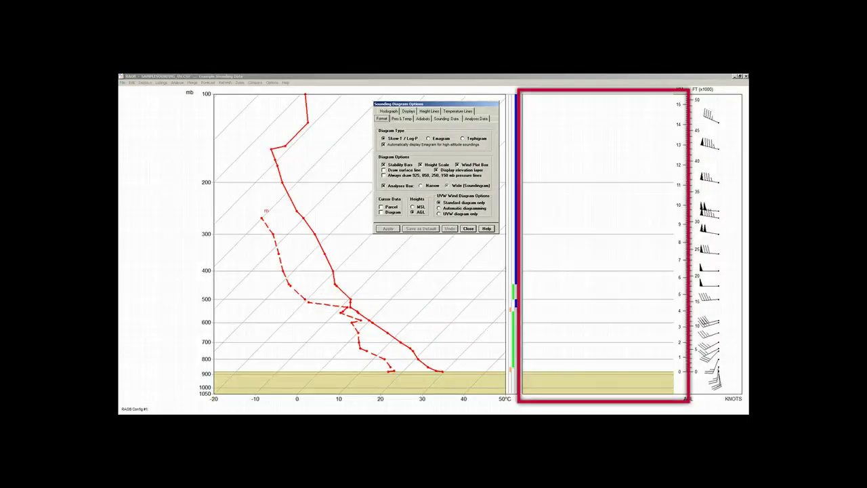
- Try the Theta and Wind Speed profiles, then plot the CAPE (J/kg) profile in the soundingram
left_click(468, 229)
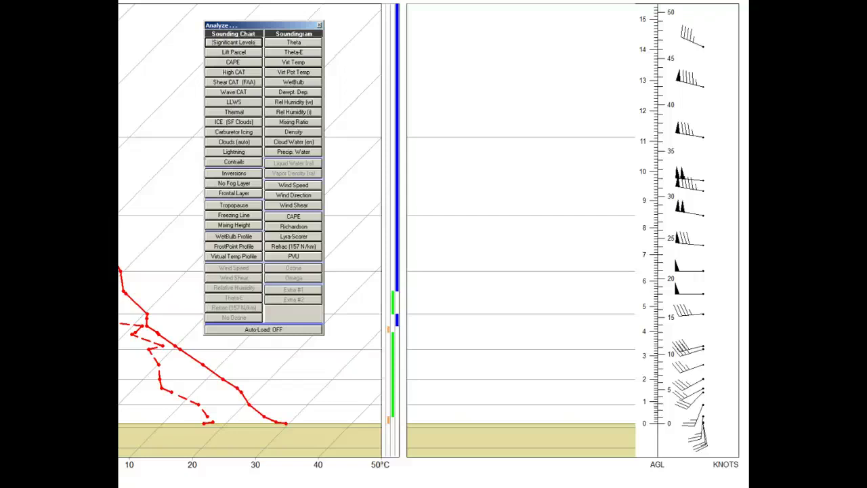
left_click(269, 42)
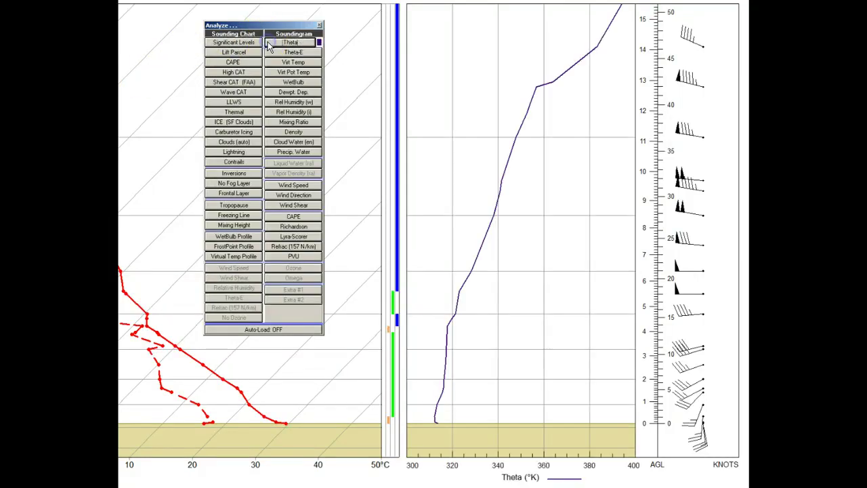
left_click(269, 44)
left_click(270, 44)
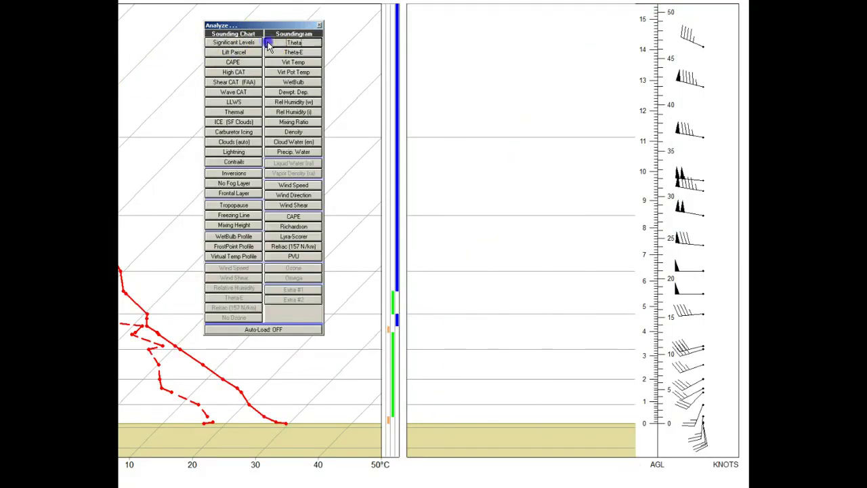
left_click(270, 44)
left_click(285, 186)
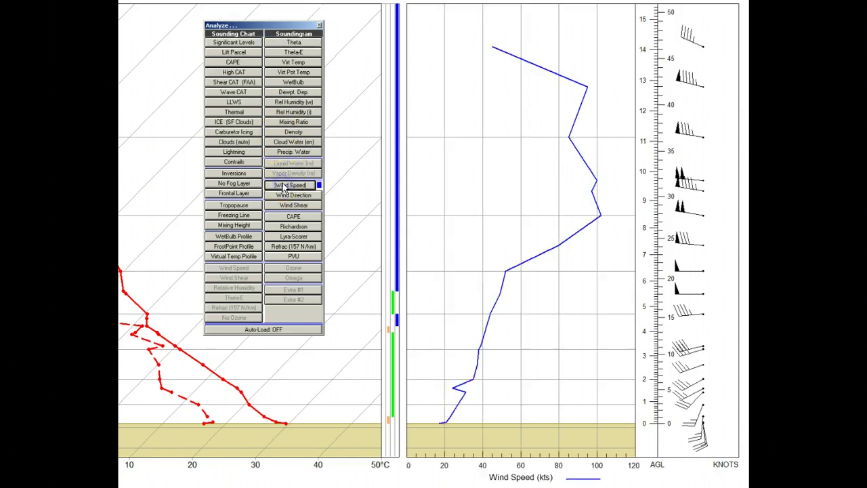
left_click(276, 218)
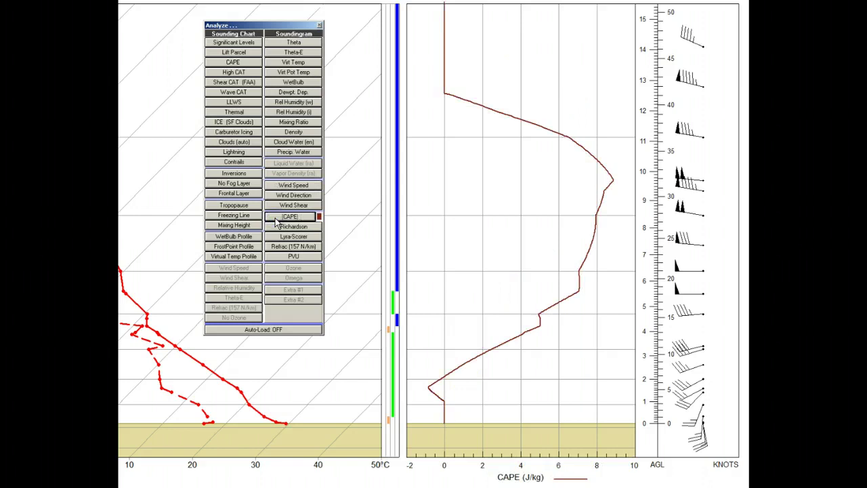
left_click(234, 204)
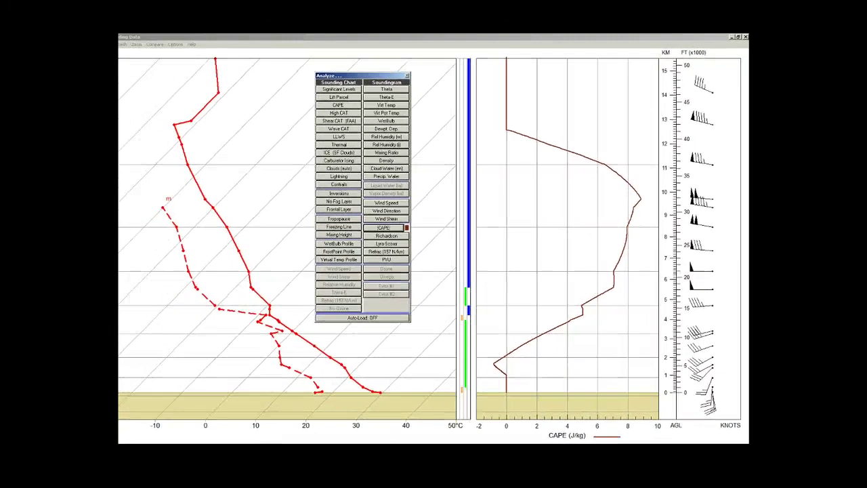